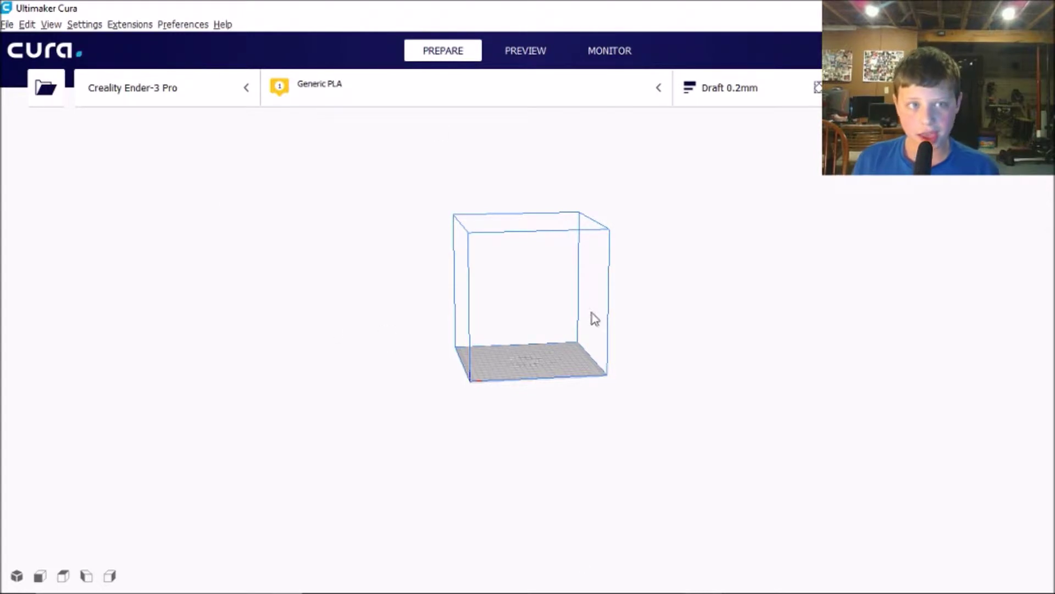
- Browse the Ultimaker 3 and Ultimaker 3 Extended models in the add-printer window
right_drag(499, 439, 584, 429)
scroll(584, 429, up, 6)
right_drag(676, 467, 457, 339)
scroll(672, 360, down, 3)
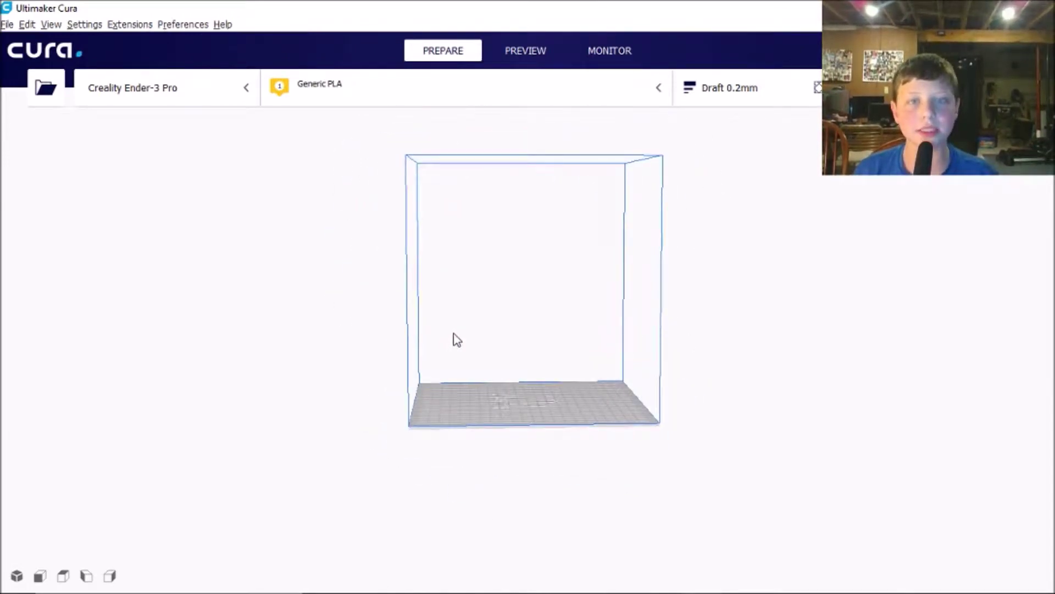
click(183, 88)
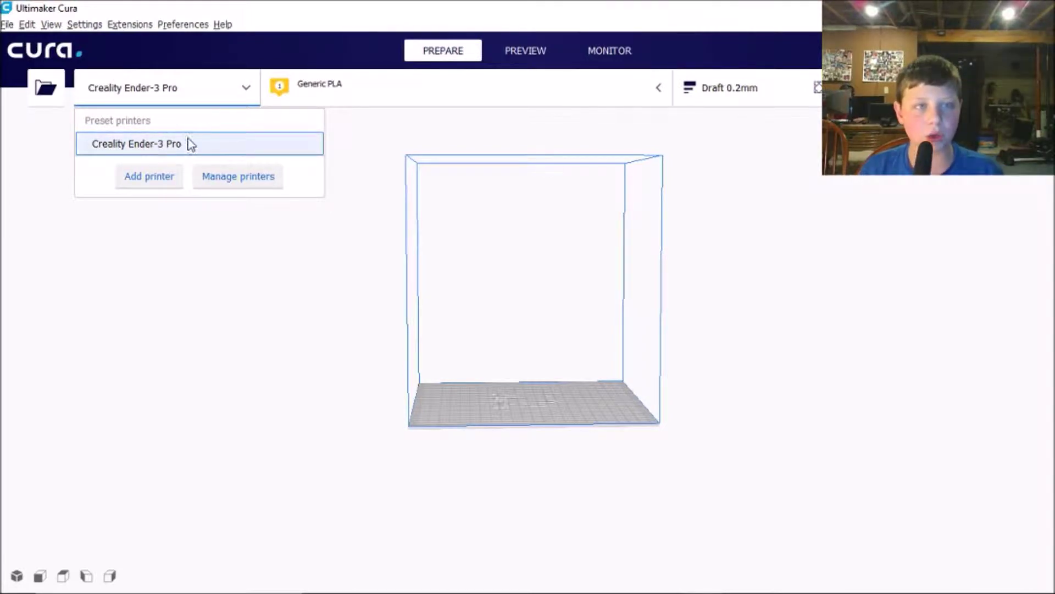
click(160, 184)
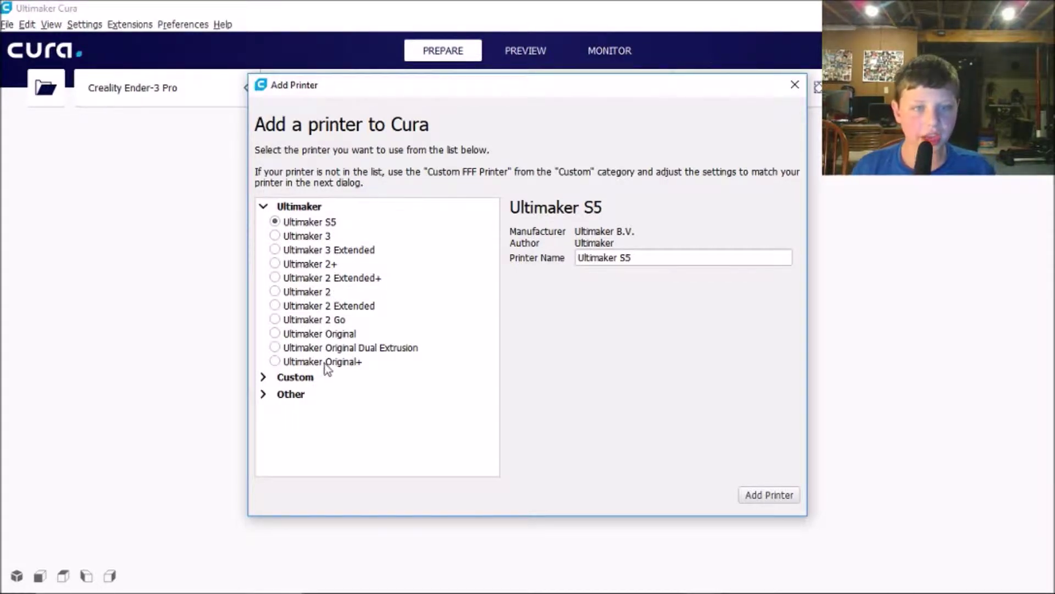
click(290, 248)
click(305, 236)
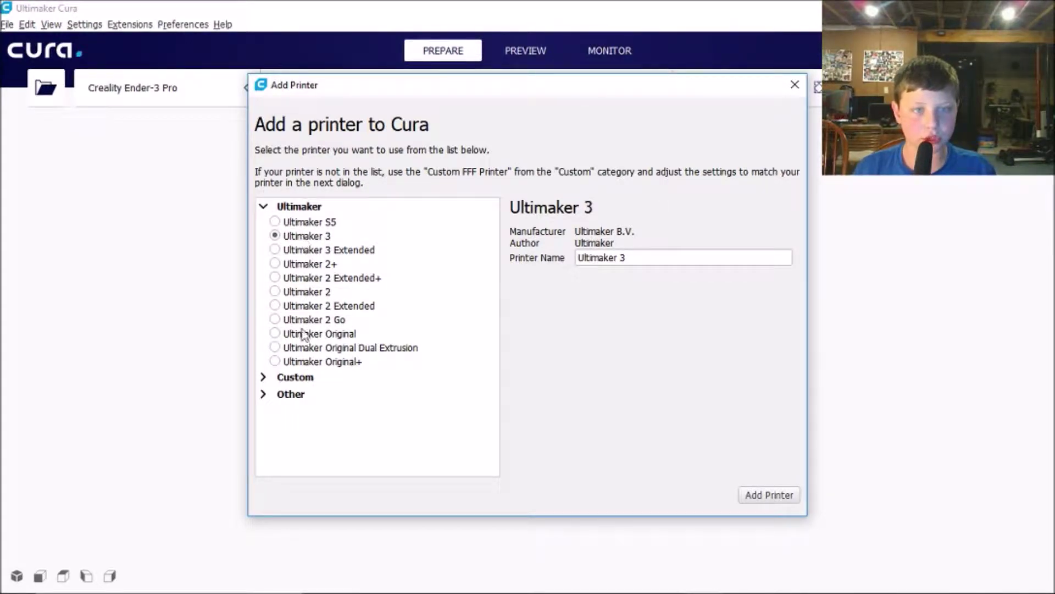
- Expand the Other and Custom printer categories, then close the window without adding a printer
click(292, 394)
scroll(319, 346, down, 20)
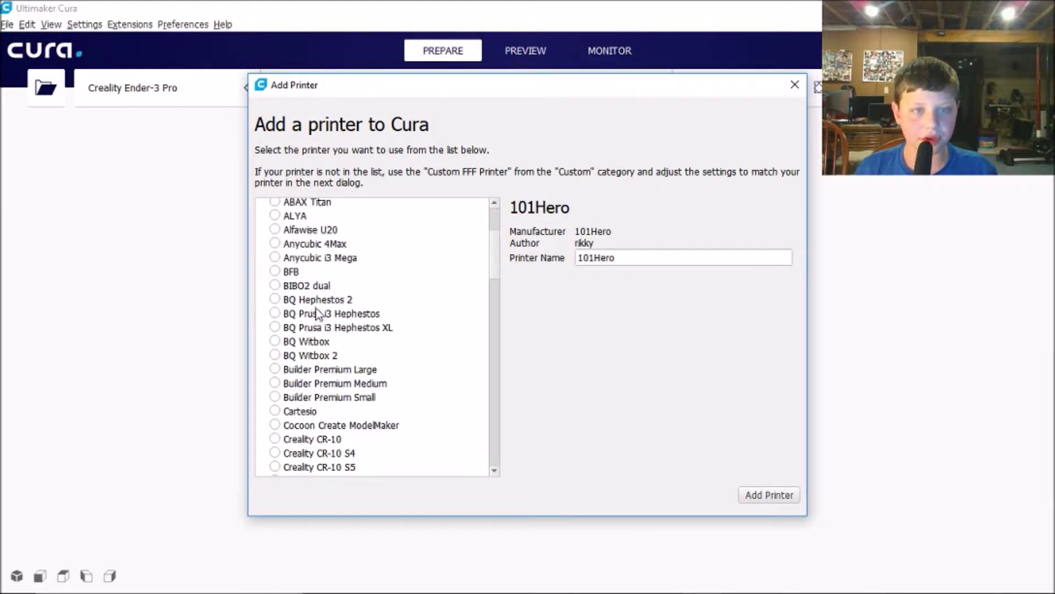
scroll(322, 349, down, 3)
scroll(329, 275, up, 20)
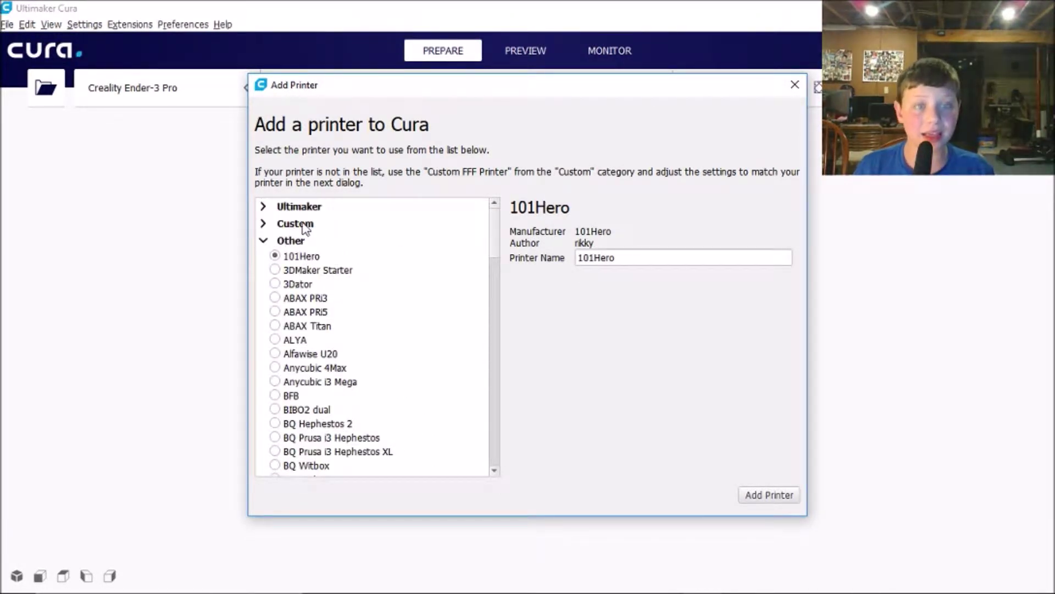
click(305, 225)
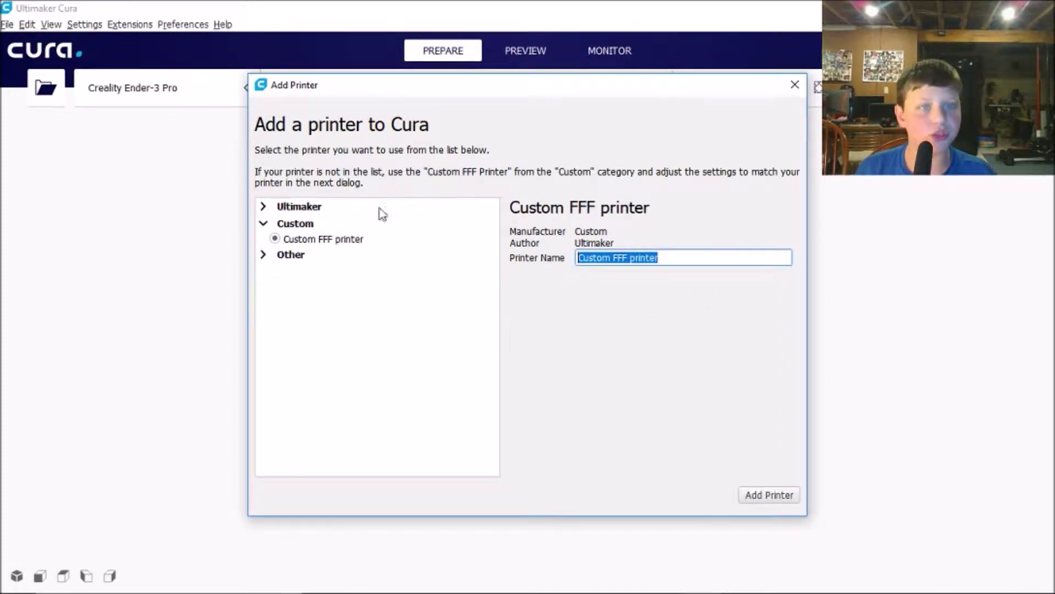
click(794, 85)
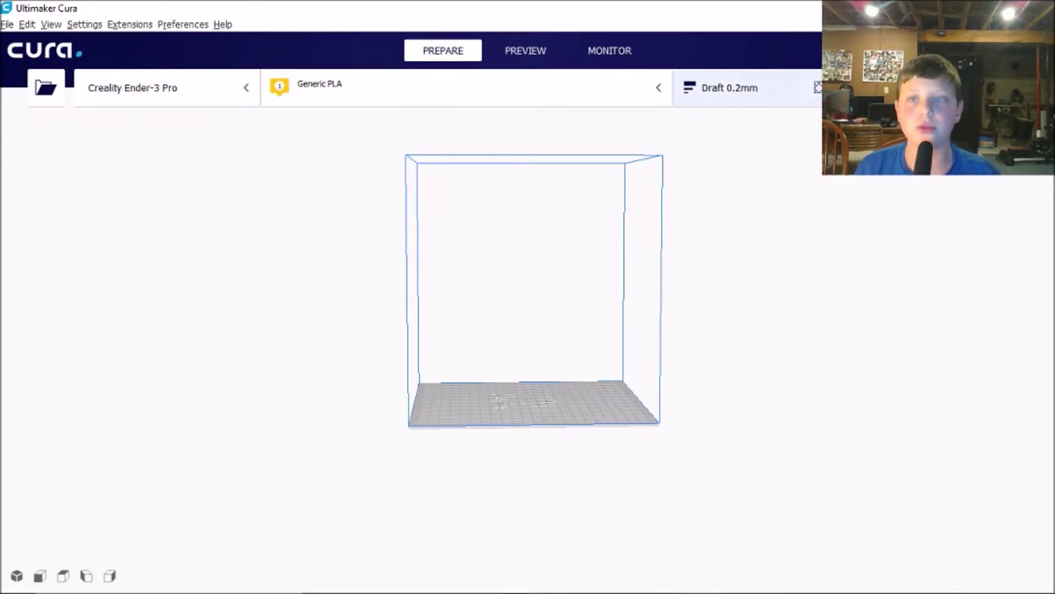
- Open the Draft 0.2mm print settings, switch to Recommended, then to the full Custom list
click(731, 87)
scroll(937, 308, down, 10)
click(736, 471)
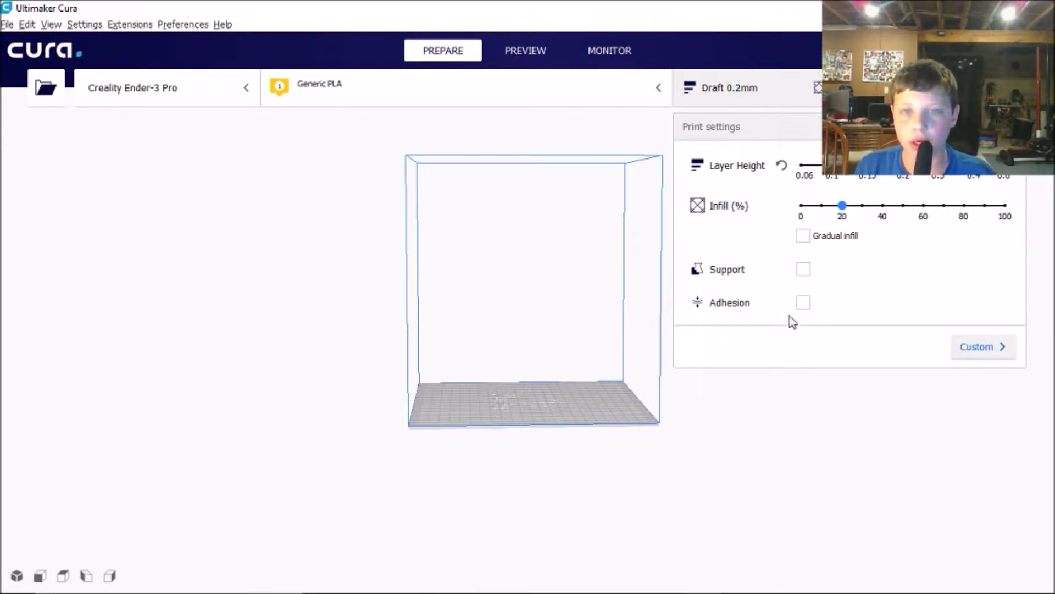
right_drag(586, 405, 431, 365)
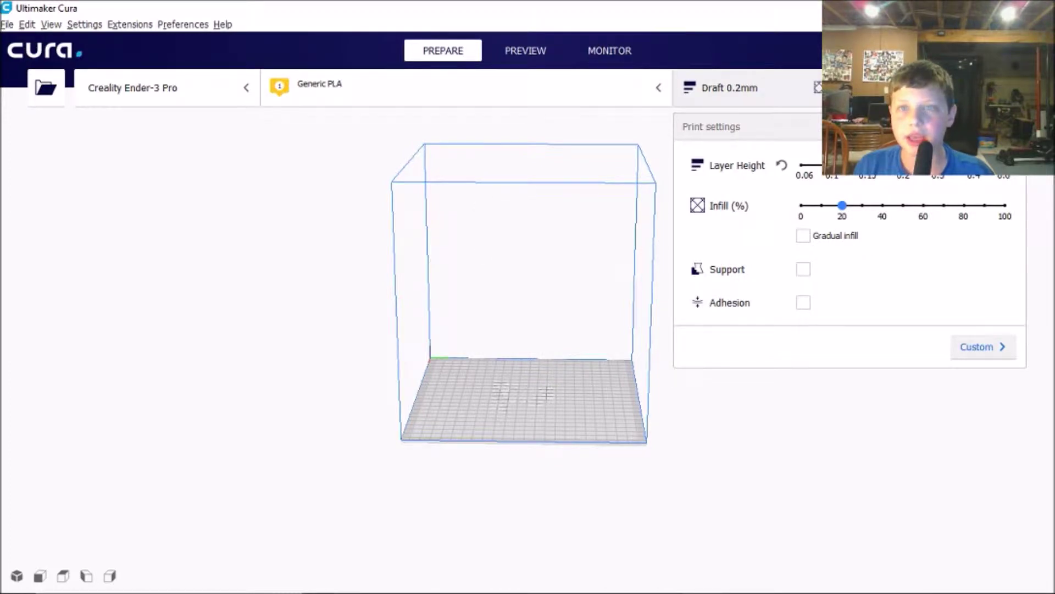
click(990, 356)
- Try the setting visibility levels, keeping Expert and then limiting to Basic settings
click(987, 195)
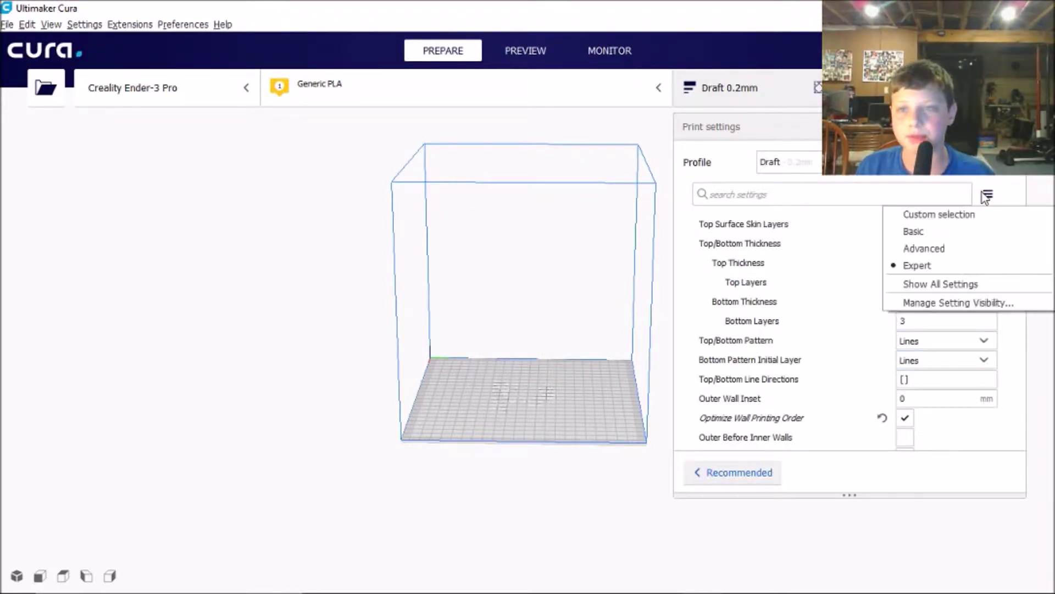
click(987, 195)
scroll(841, 426, down, 20)
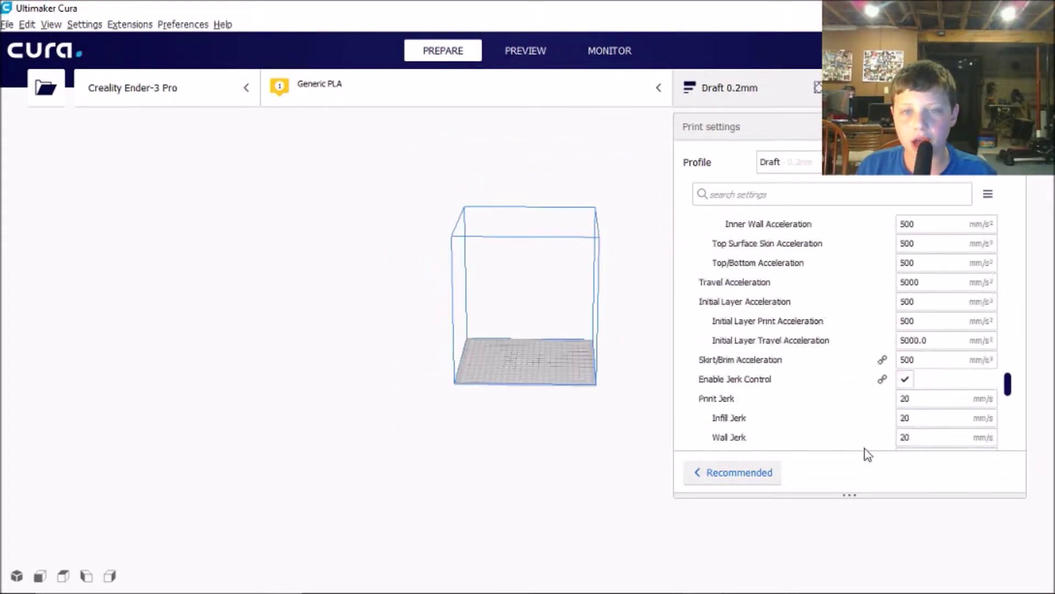
click(988, 195)
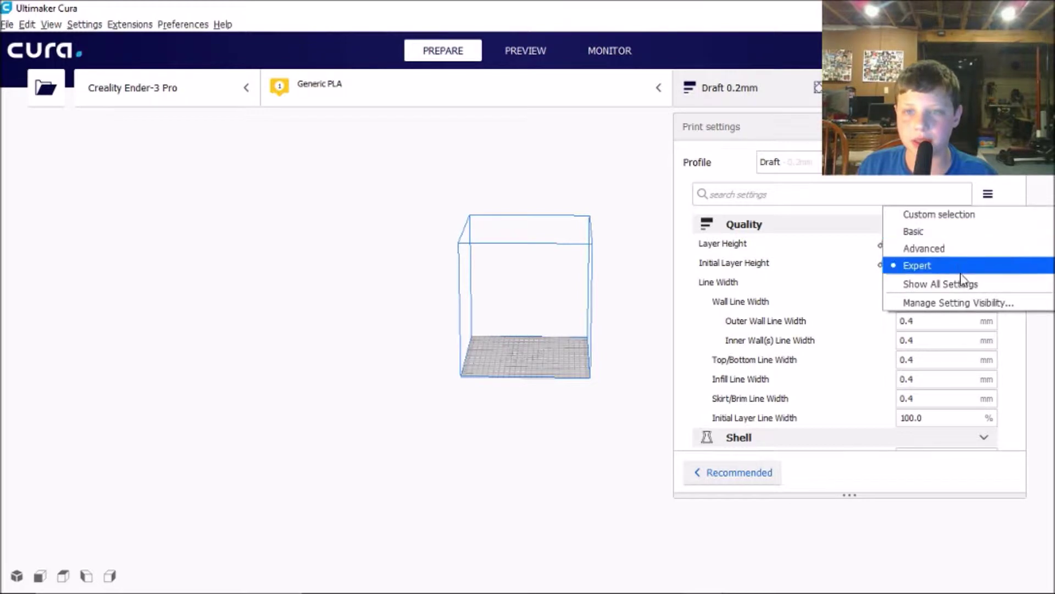
click(938, 236)
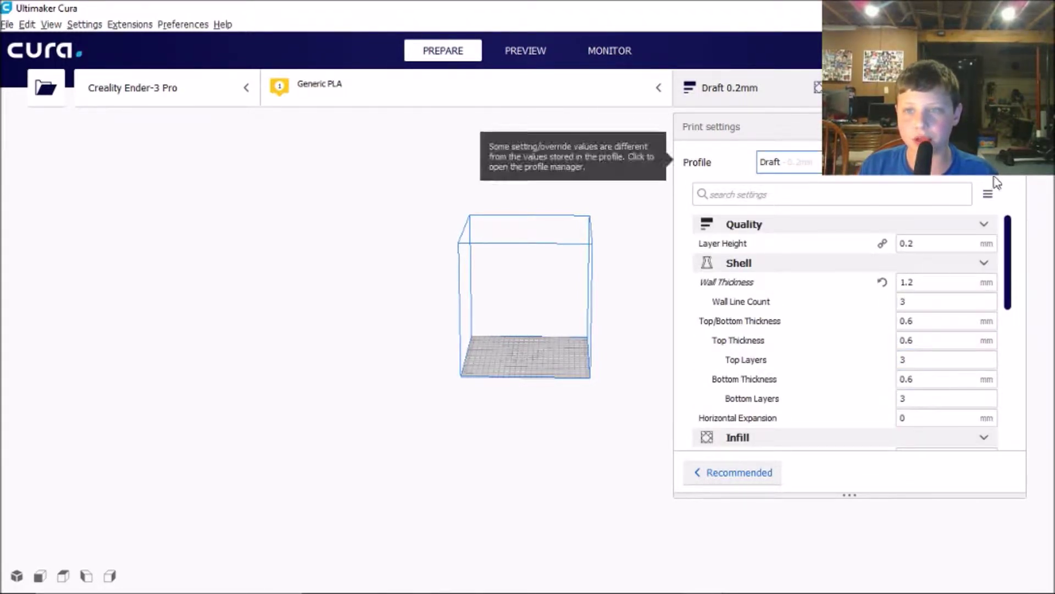
click(987, 194)
click(951, 233)
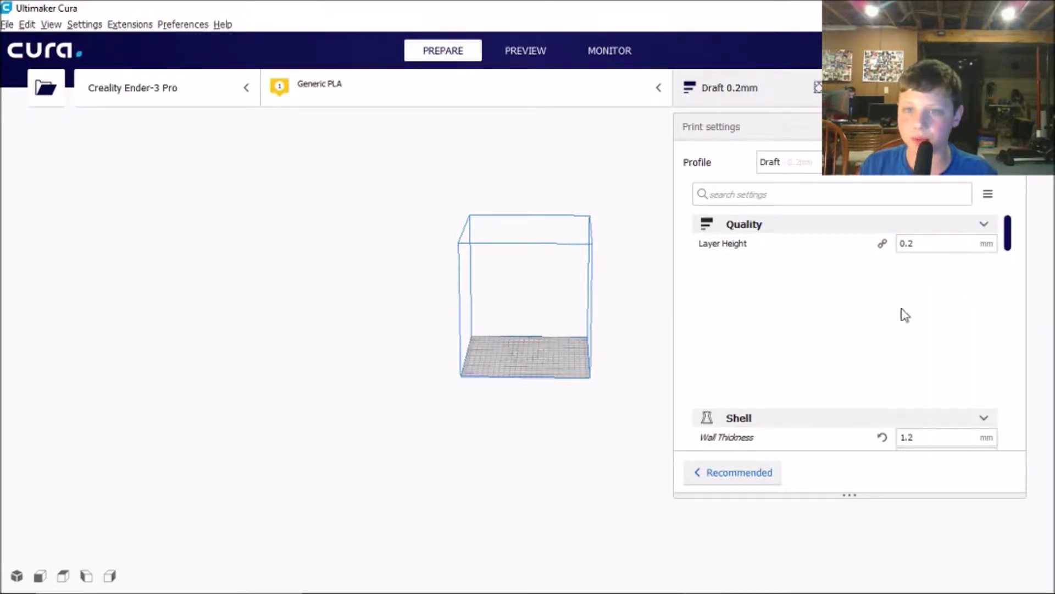
- Look at the quality profile list, then set visibility to show all settings
click(1000, 171)
click(999, 171)
click(999, 171)
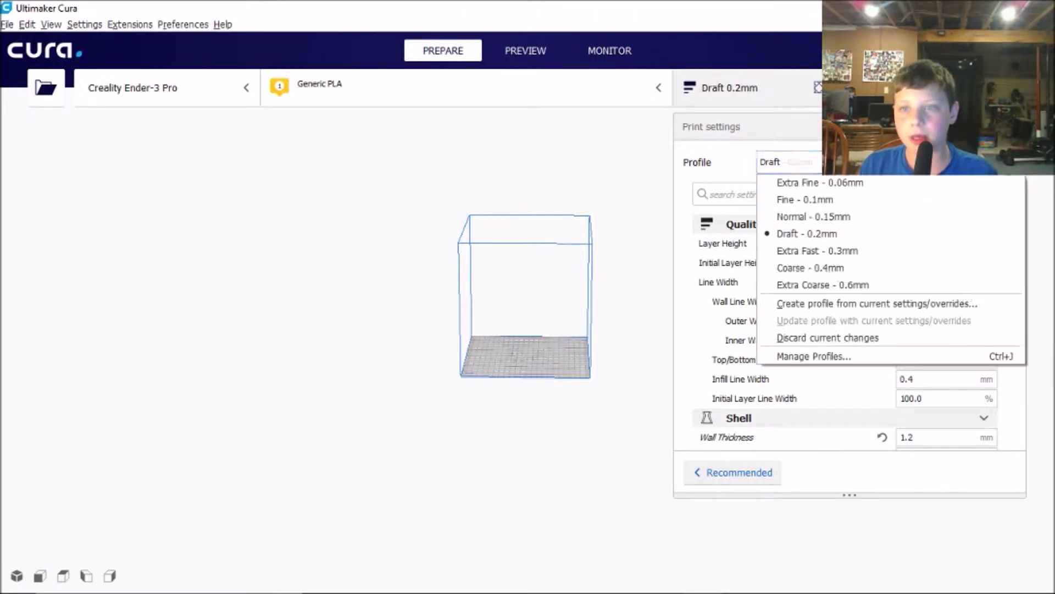
click(987, 194)
click(988, 195)
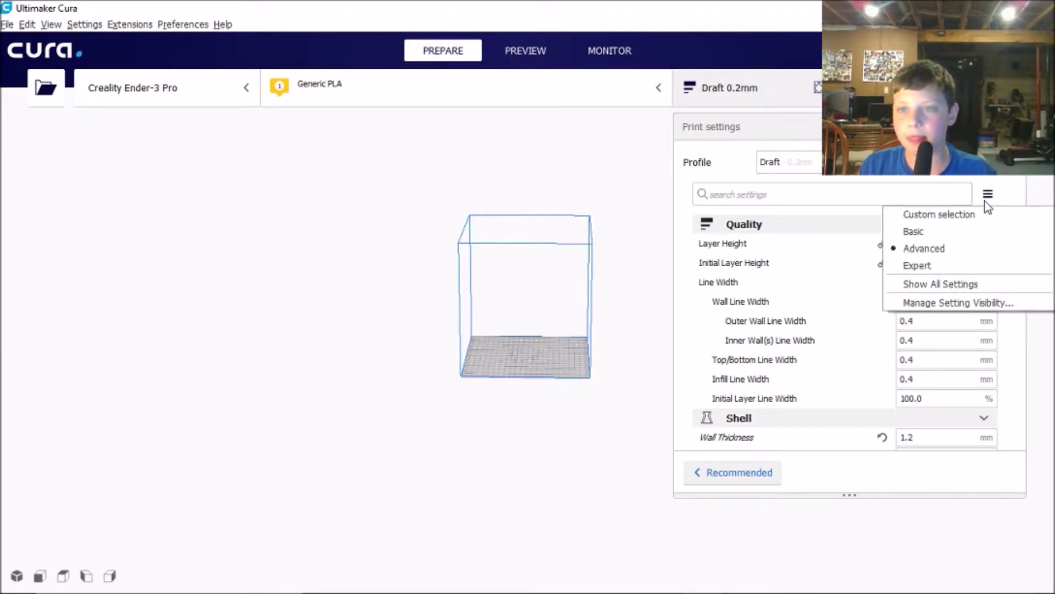
click(962, 283)
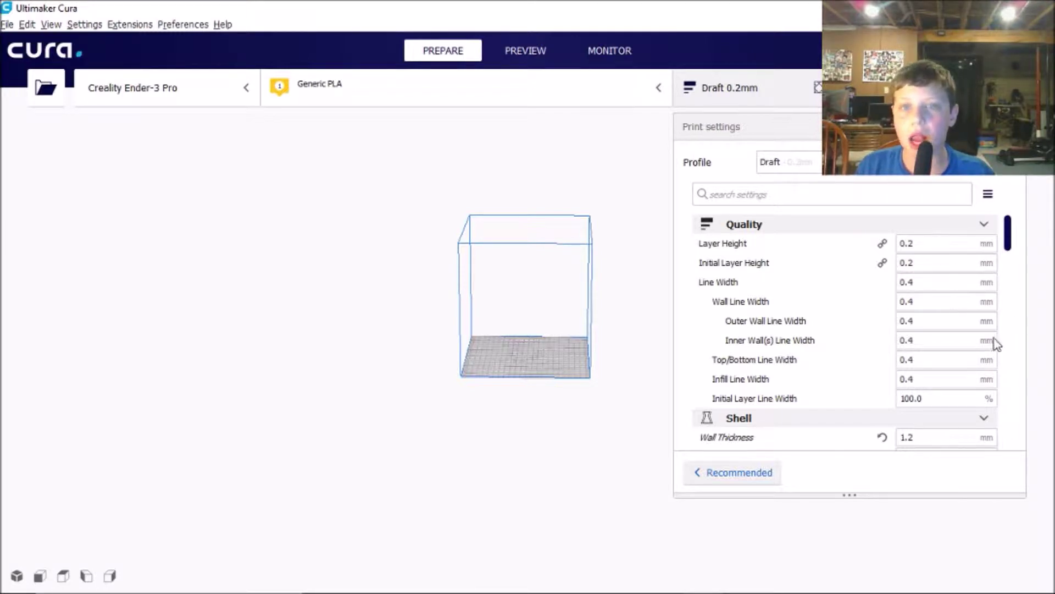
- Scroll through the full settings list, then reduce visibility back to Basic
scroll(963, 407, down, 3)
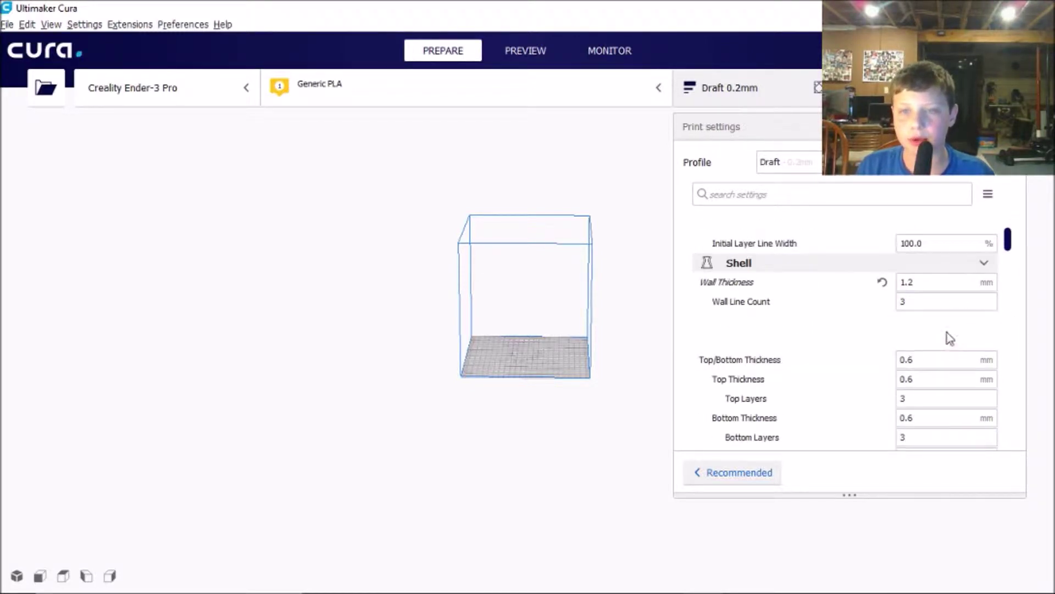
scroll(946, 332, down, 15)
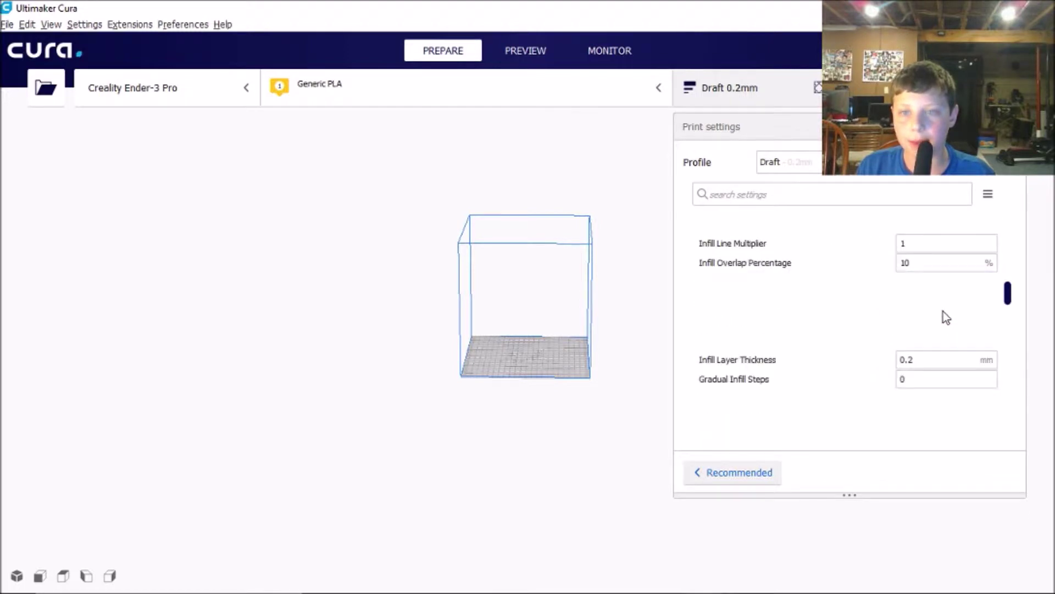
scroll(949, 302, down, 15)
scroll(964, 337, up, 15)
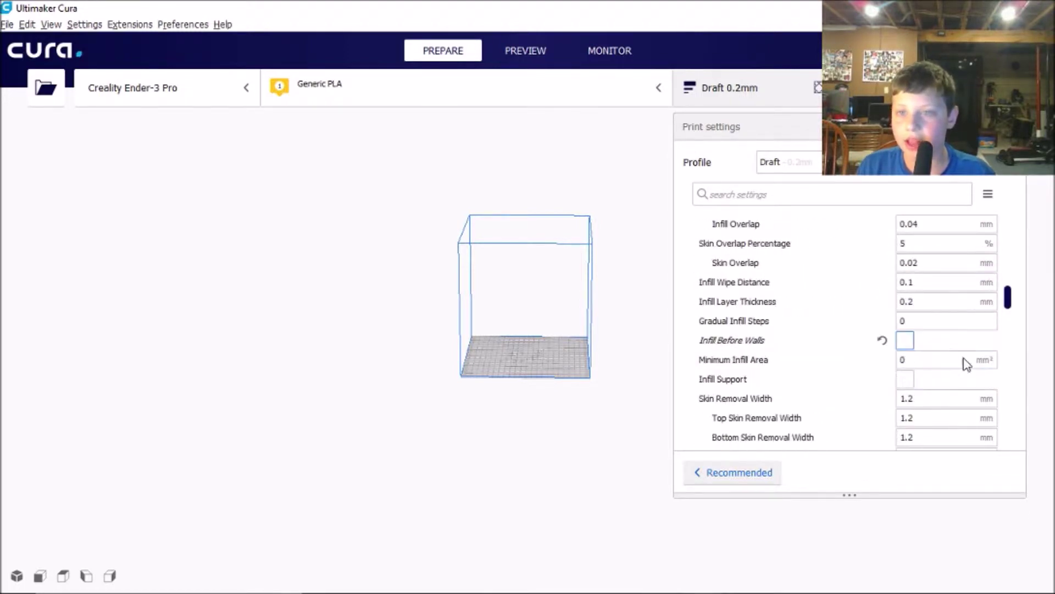
scroll(963, 352, up, 20)
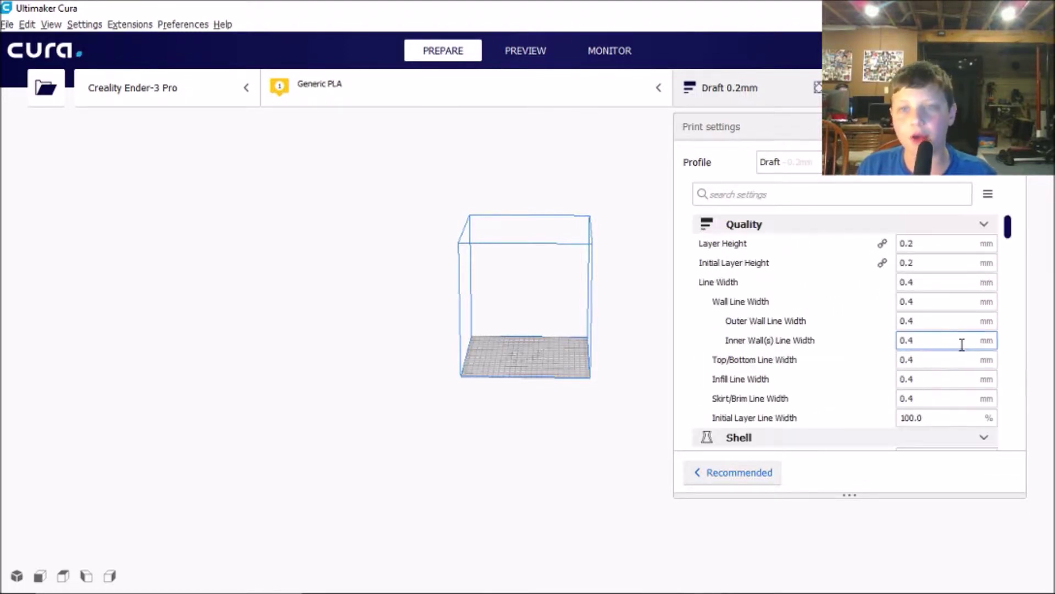
click(988, 195)
click(983, 231)
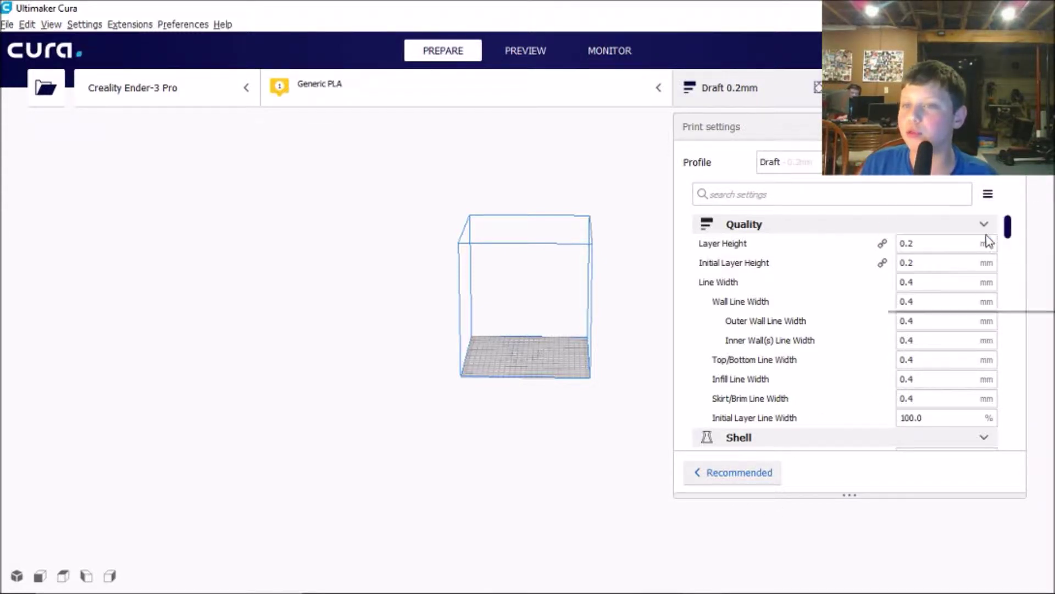
- Toggle between Recommended and Custom modes, scroll the list, and close the print settings panel
click(758, 487)
click(996, 347)
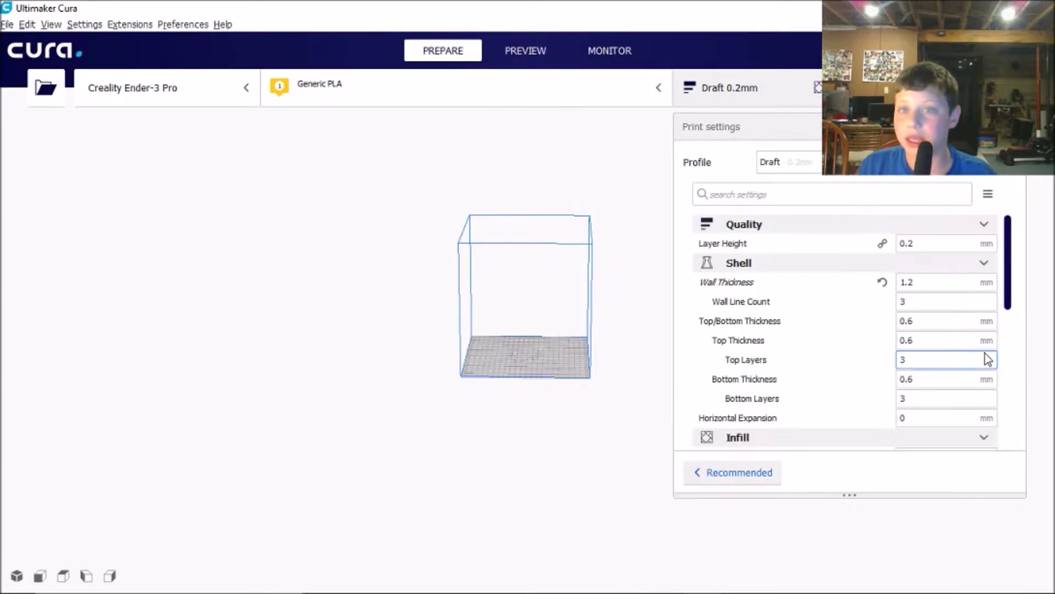
scroll(935, 351, down, 6)
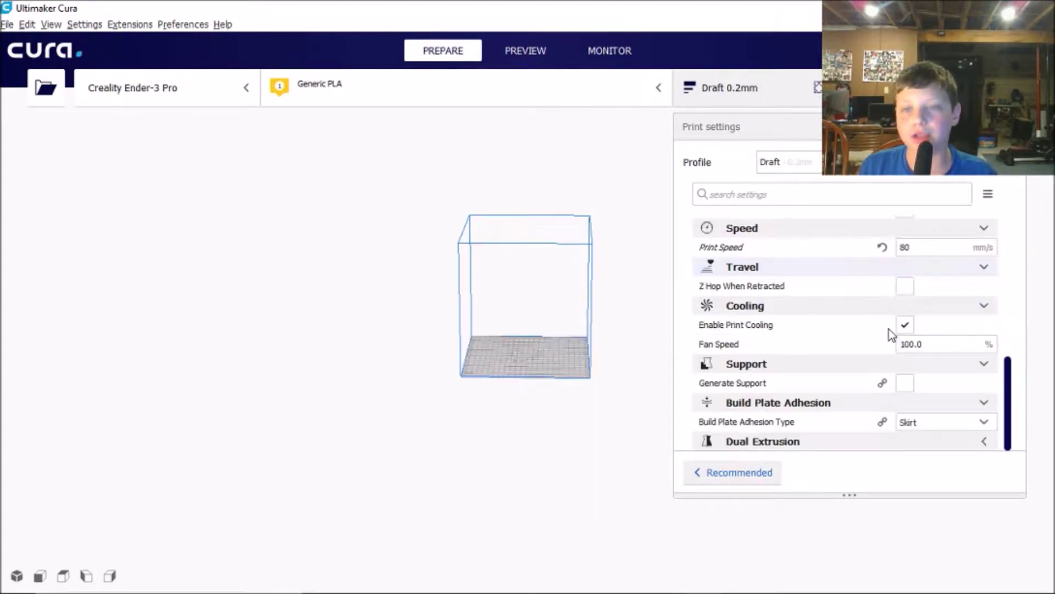
scroll(892, 334, up, 6)
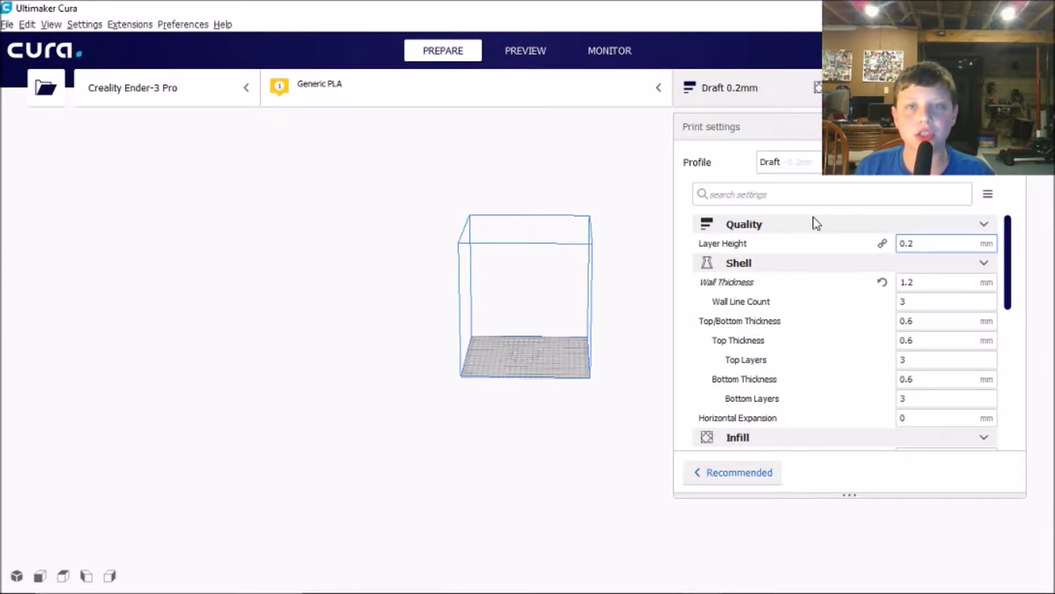
click(731, 88)
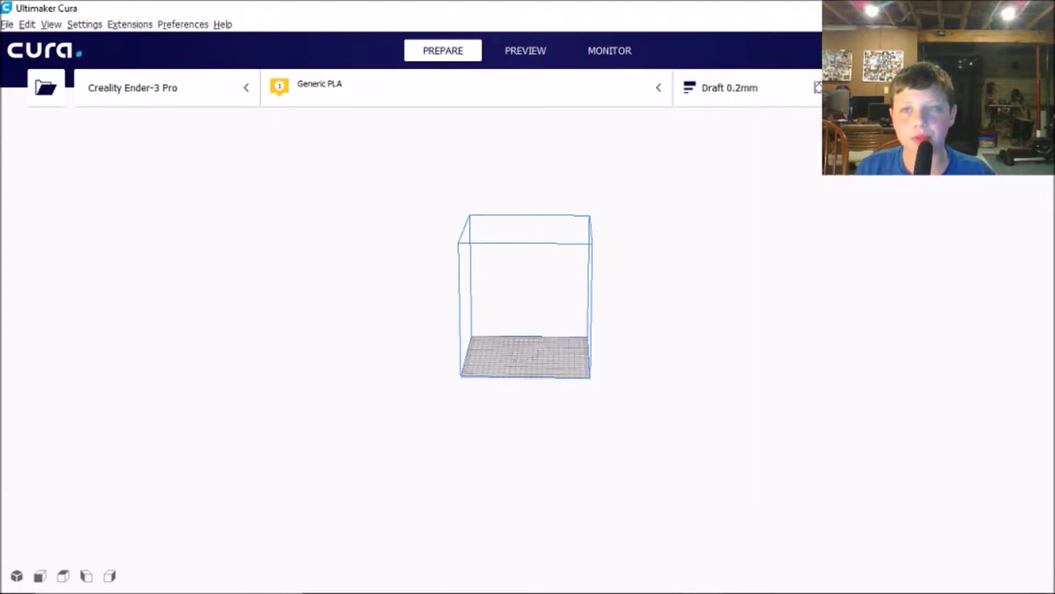
- Load Holder.stl from Downloads onto the Ender-3 Pro plate and orbit around it
click(49, 96)
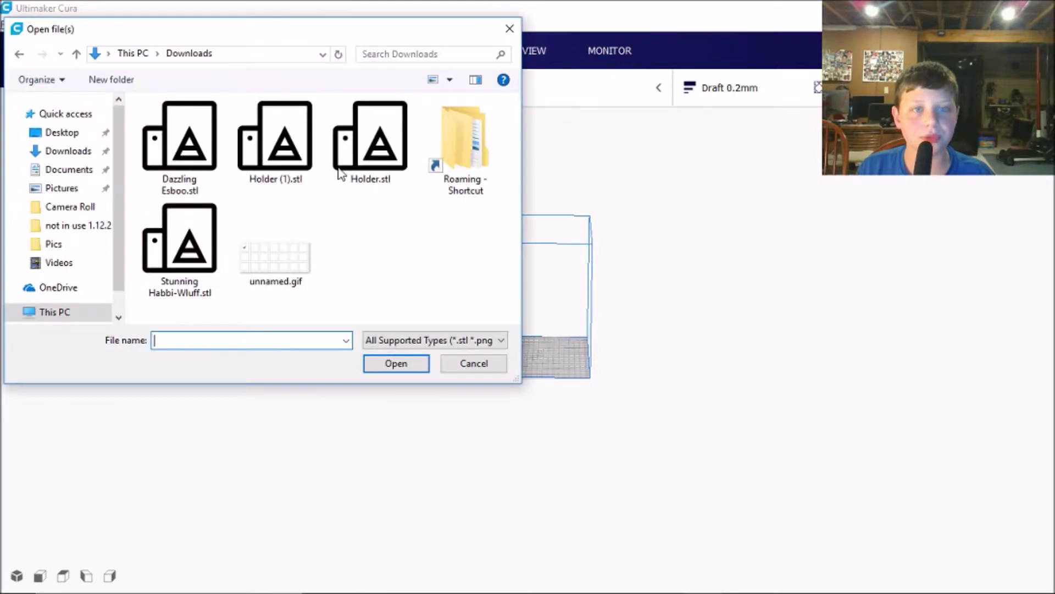
double_click(365, 182)
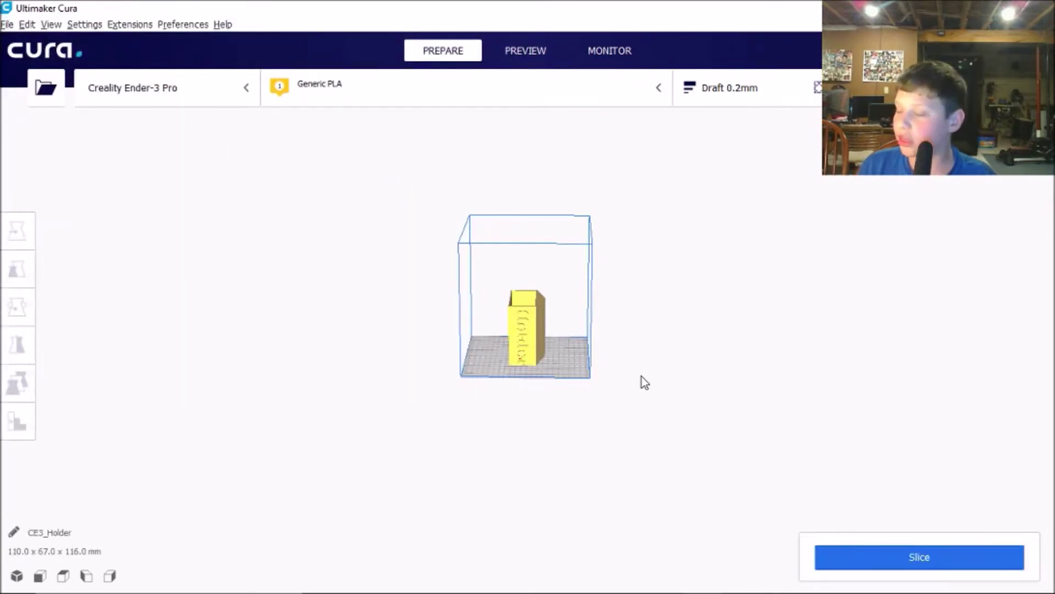
right_drag(601, 363, 2, 363)
scroll(345, 361, up, 6)
scroll(745, 379, up, 5)
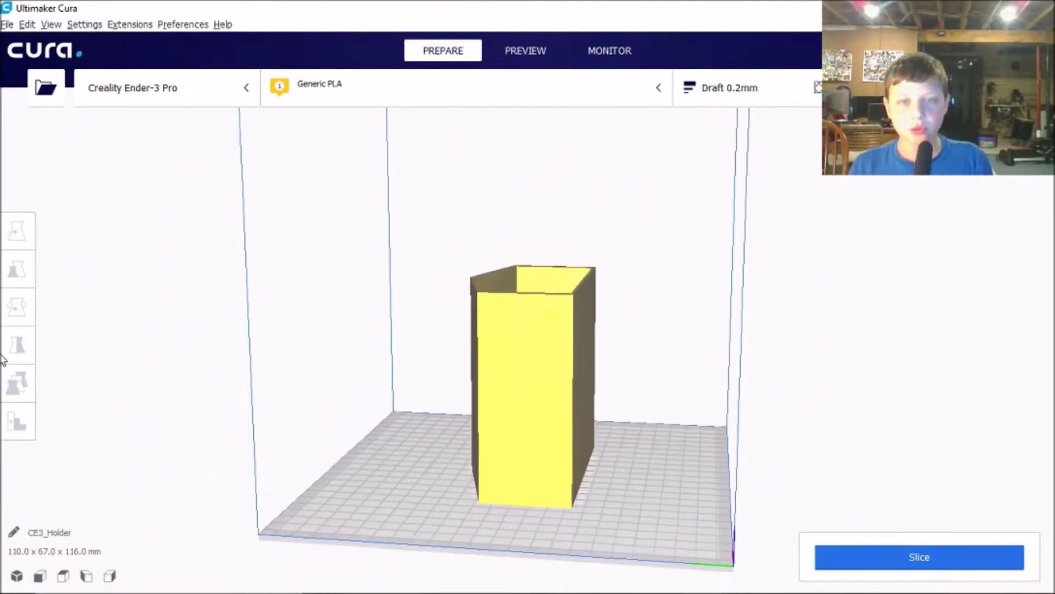
right_drag(747, 388, 588, 417)
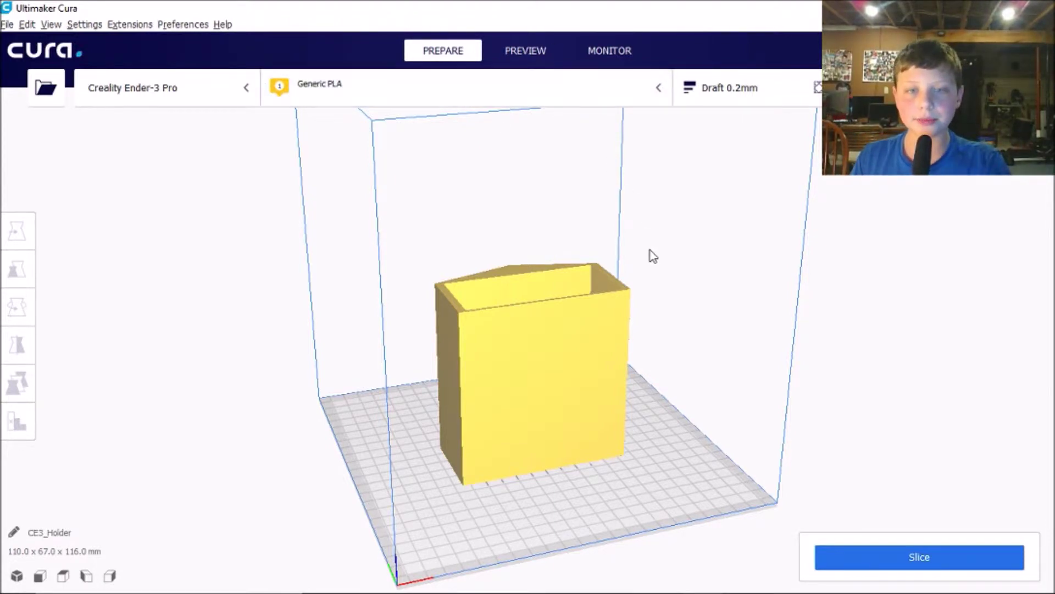
- Select the holder, rotate it 60° to tip it over, and mirror it vertically
right_drag(706, 318, 470, 321)
scroll(595, 392, down, 3)
right_drag(576, 385, 523, 349)
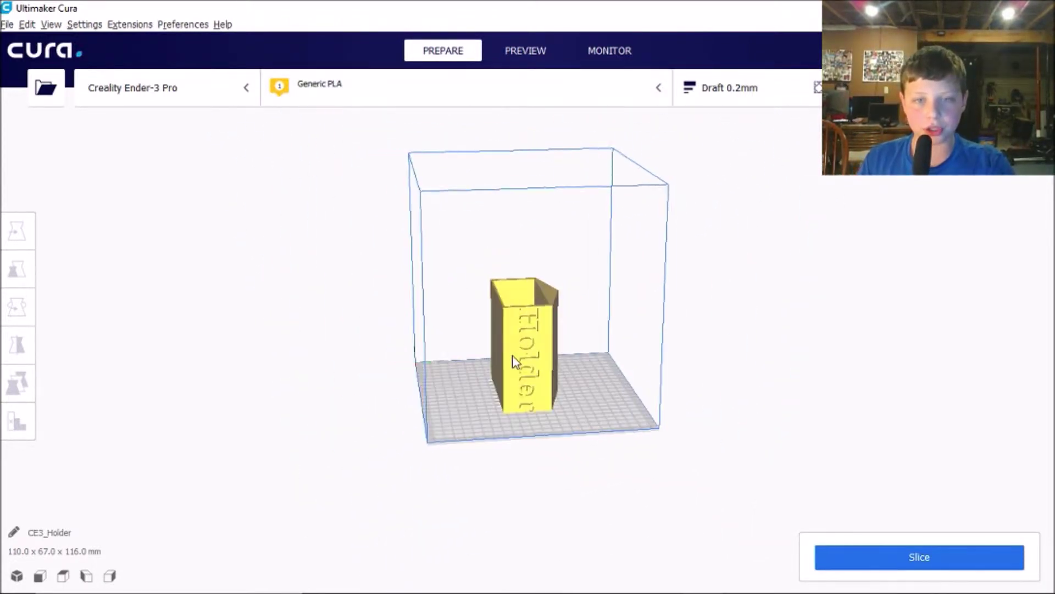
click(520, 346)
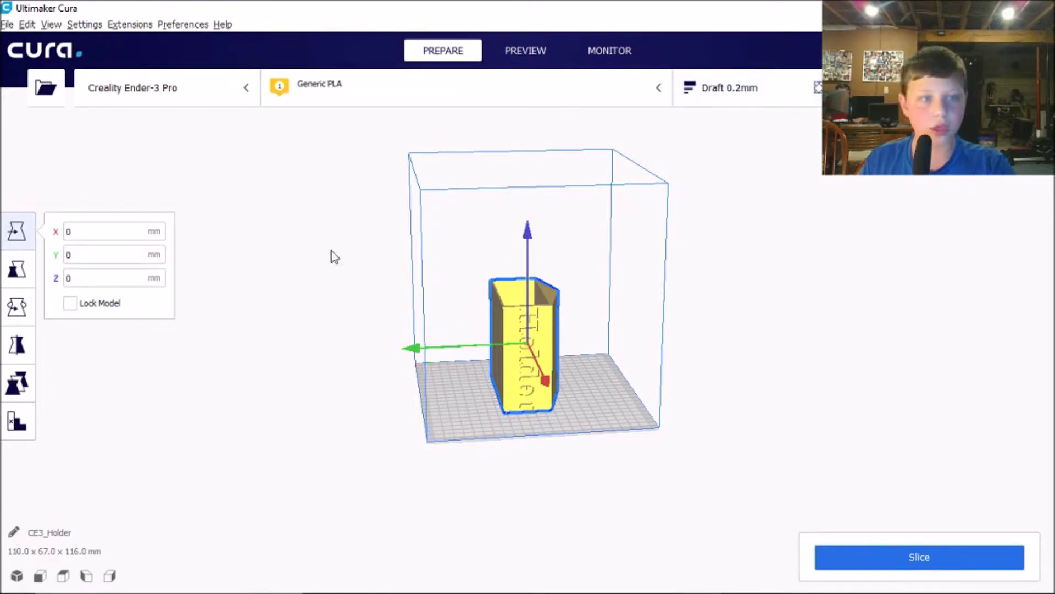
click(17, 269)
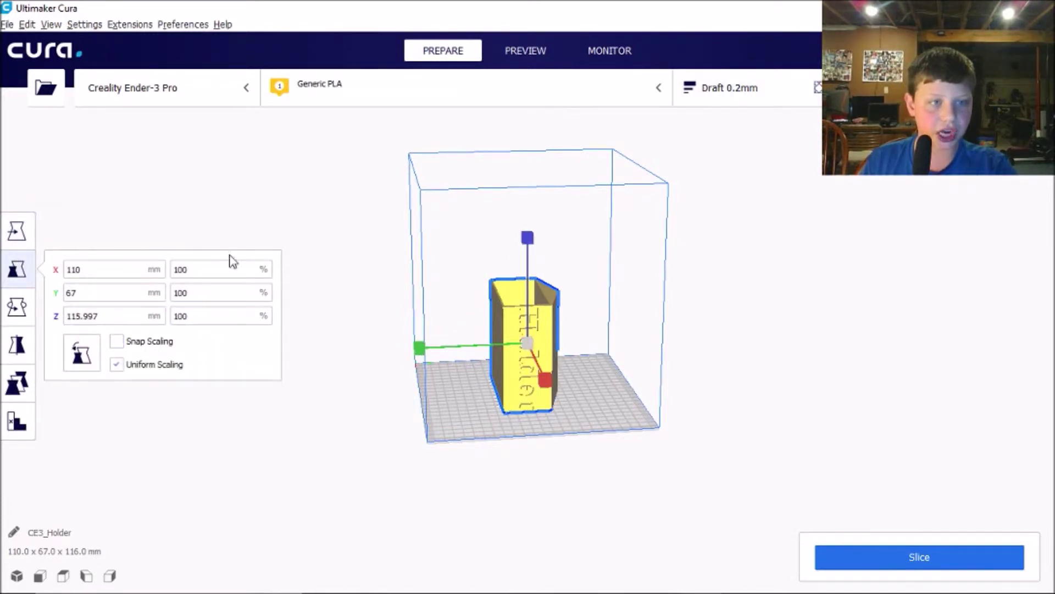
click(25, 317)
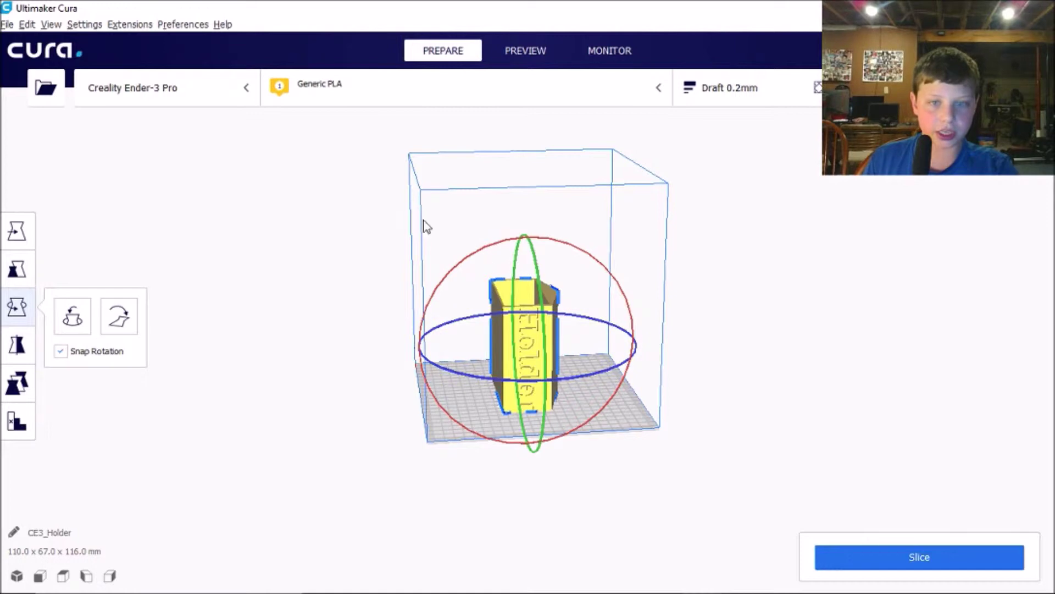
drag(596, 266, 230, 220)
click(22, 349)
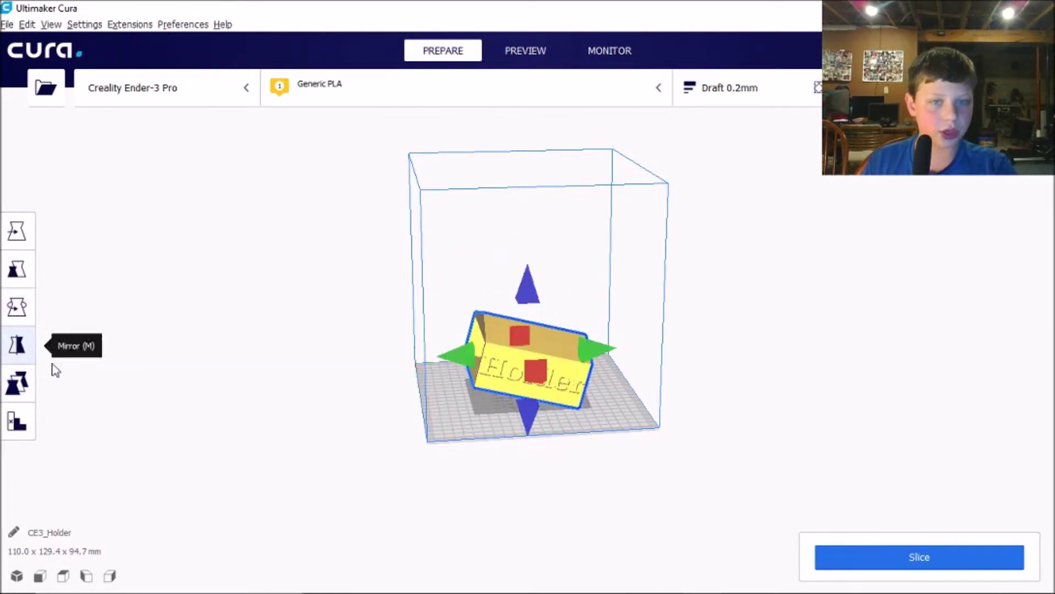
click(535, 287)
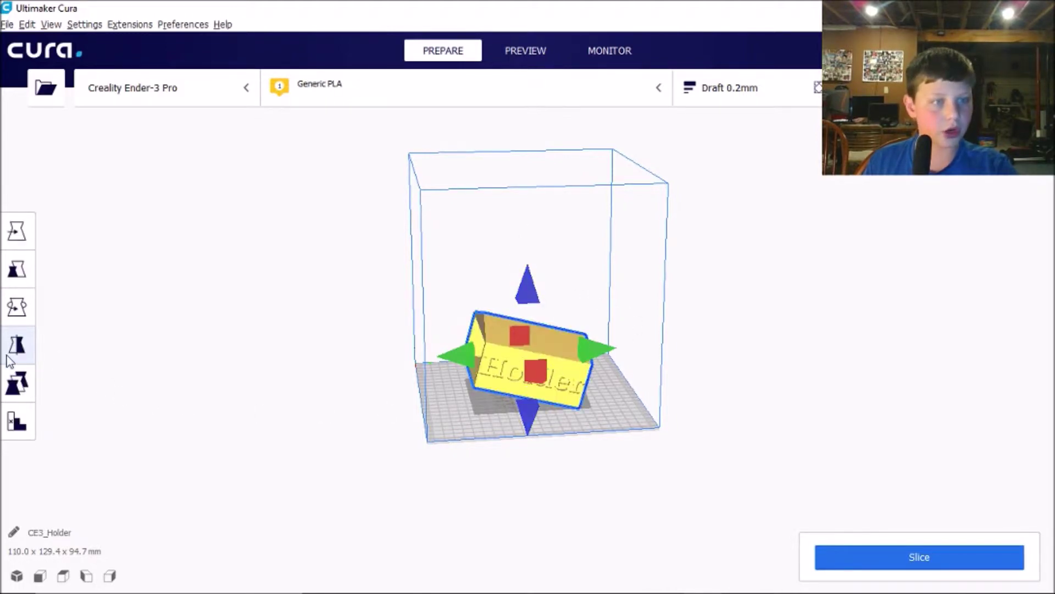
- Try support and overlap mesh types in Per Model Settings, reset to Normal model, and deselect
click(16, 383)
click(177, 387)
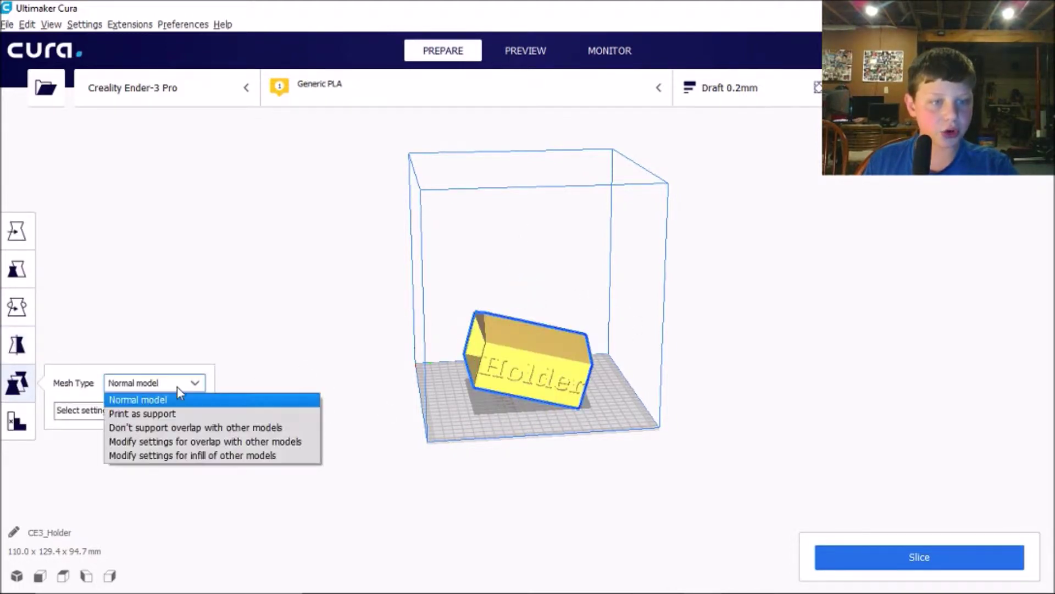
click(191, 414)
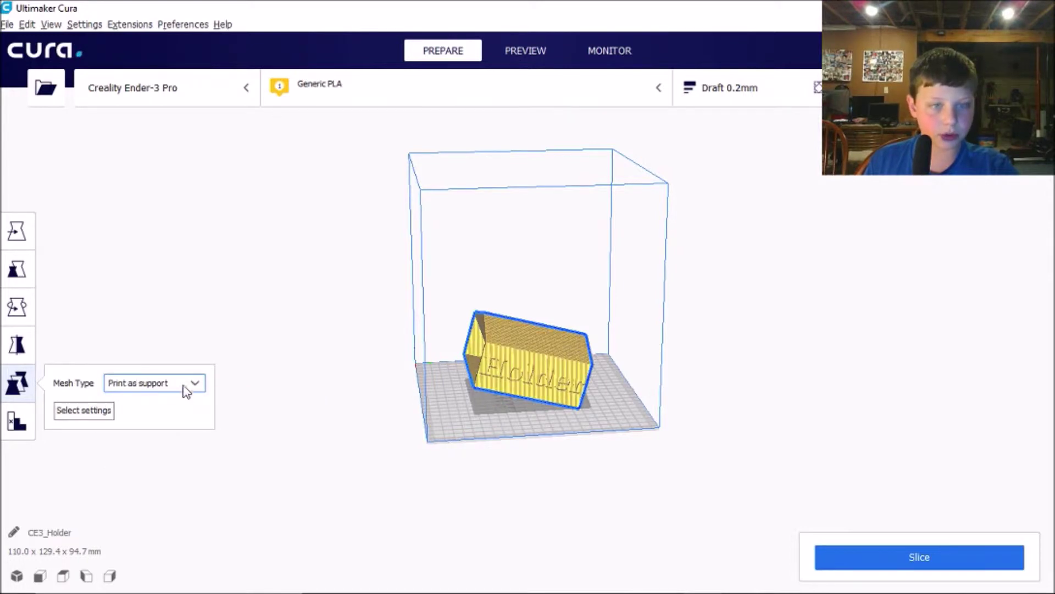
click(183, 386)
click(173, 442)
click(165, 390)
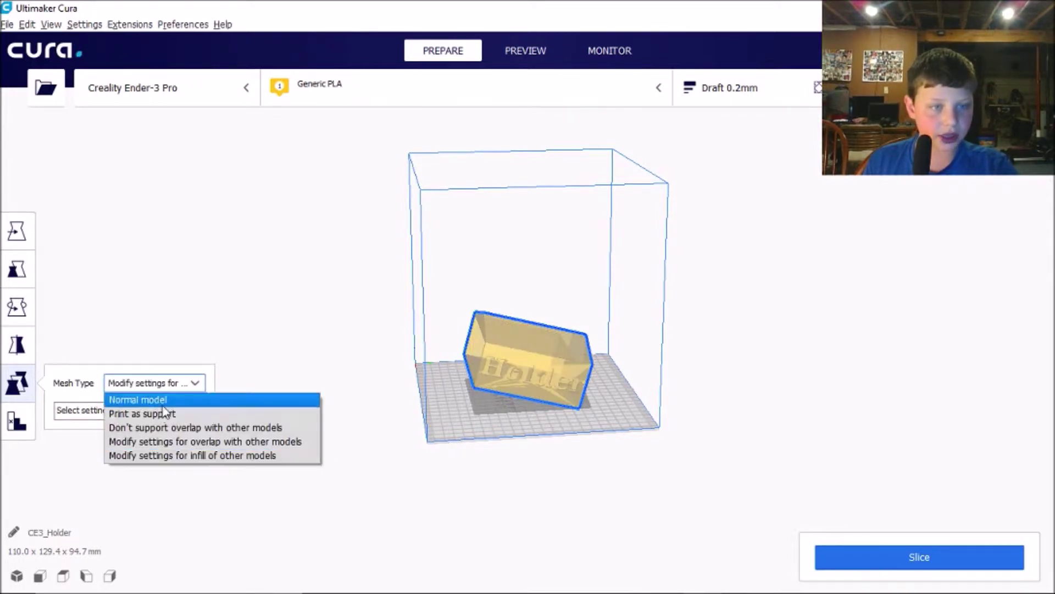
click(163, 405)
click(20, 233)
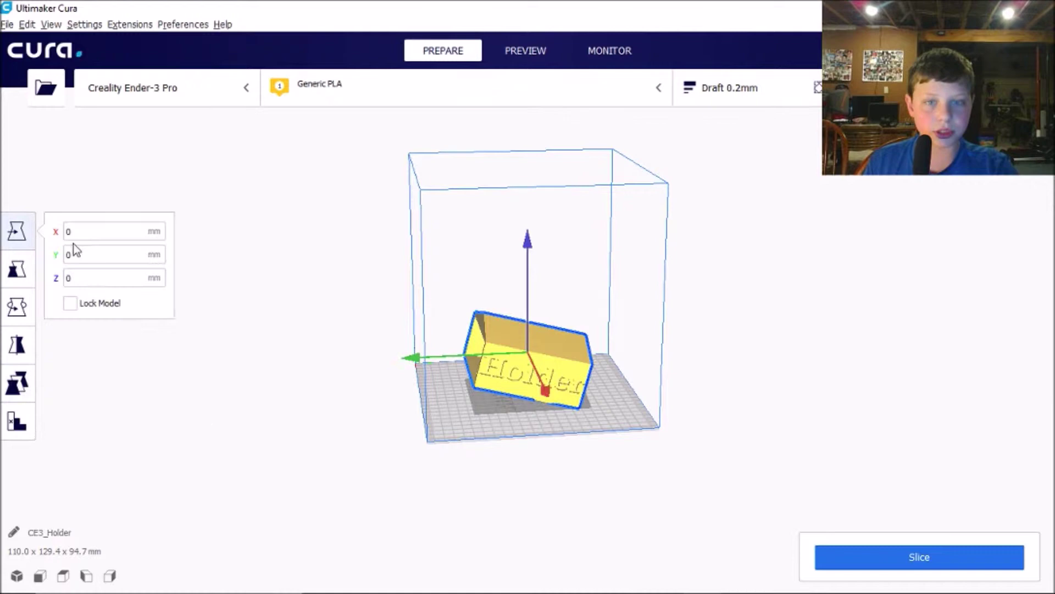
click(728, 395)
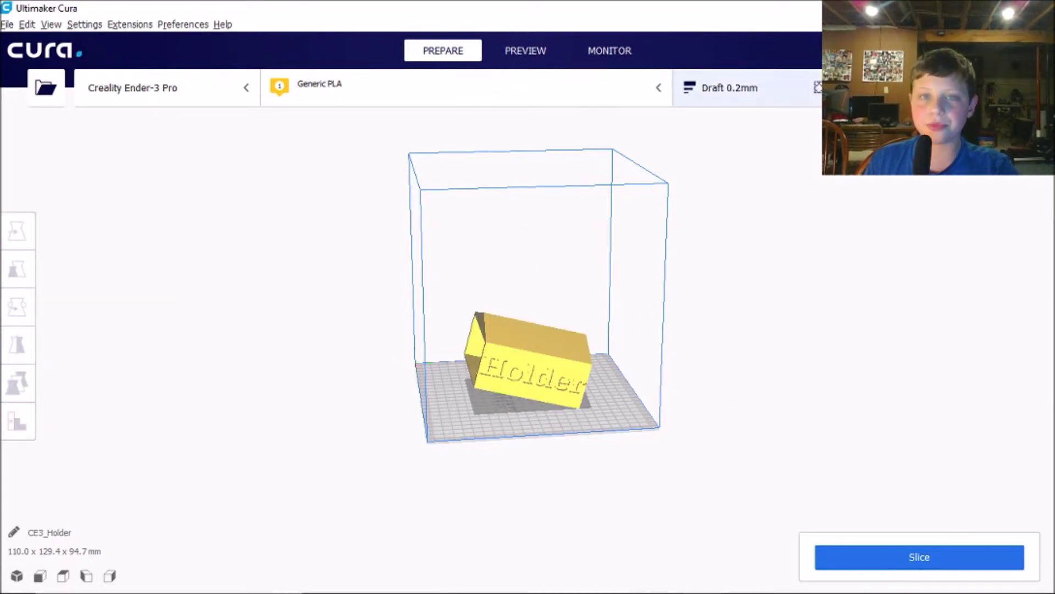
- Enable Support in the Recommended print settings for the tilted CE3_Holder
click(731, 89)
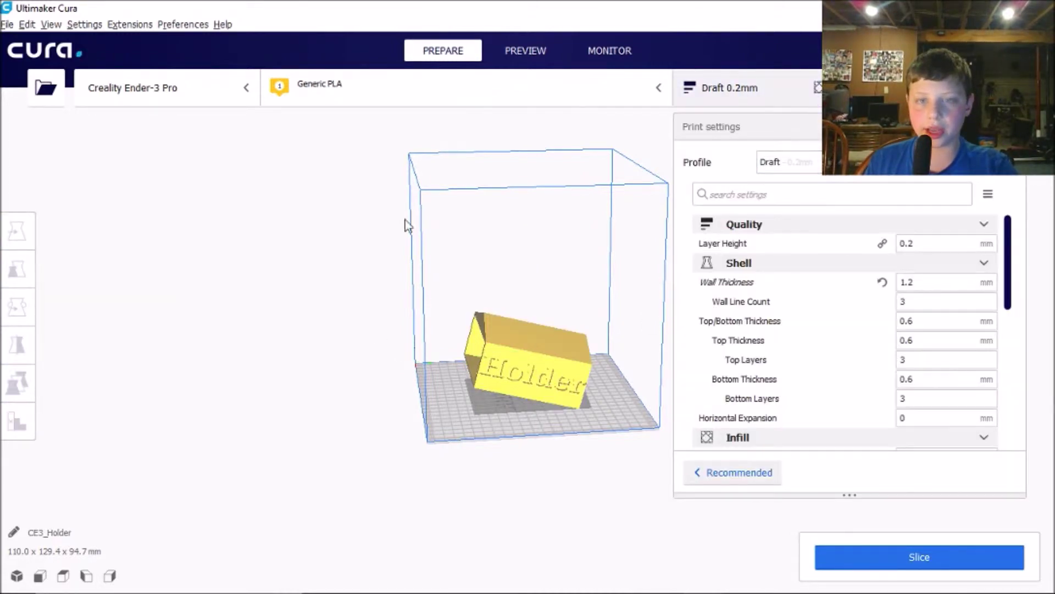
right_drag(374, 407, 556, 391)
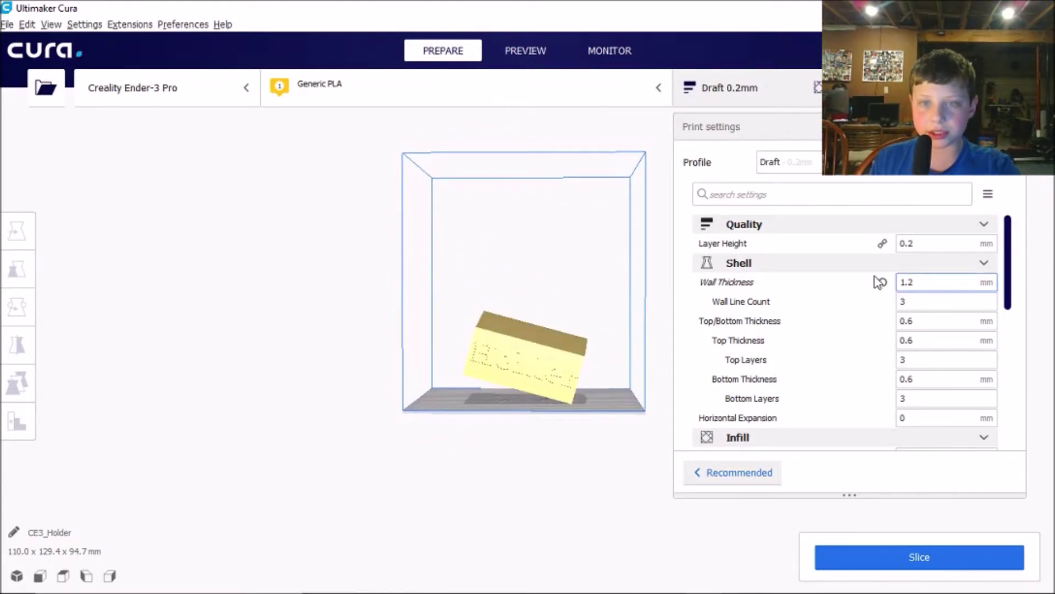
scroll(882, 281, down, 3)
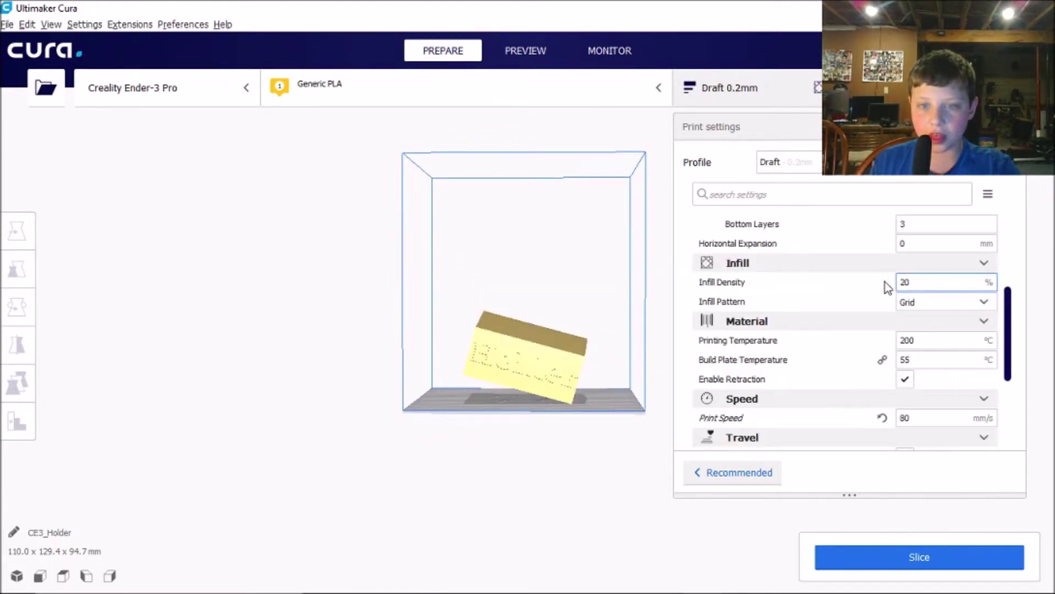
scroll(884, 281, down, 3)
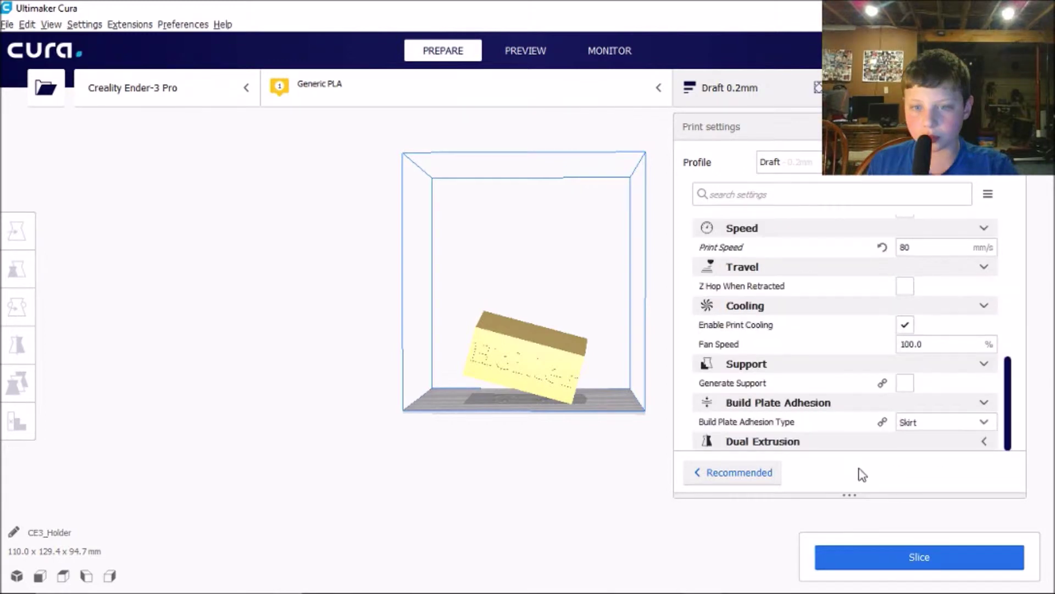
click(733, 472)
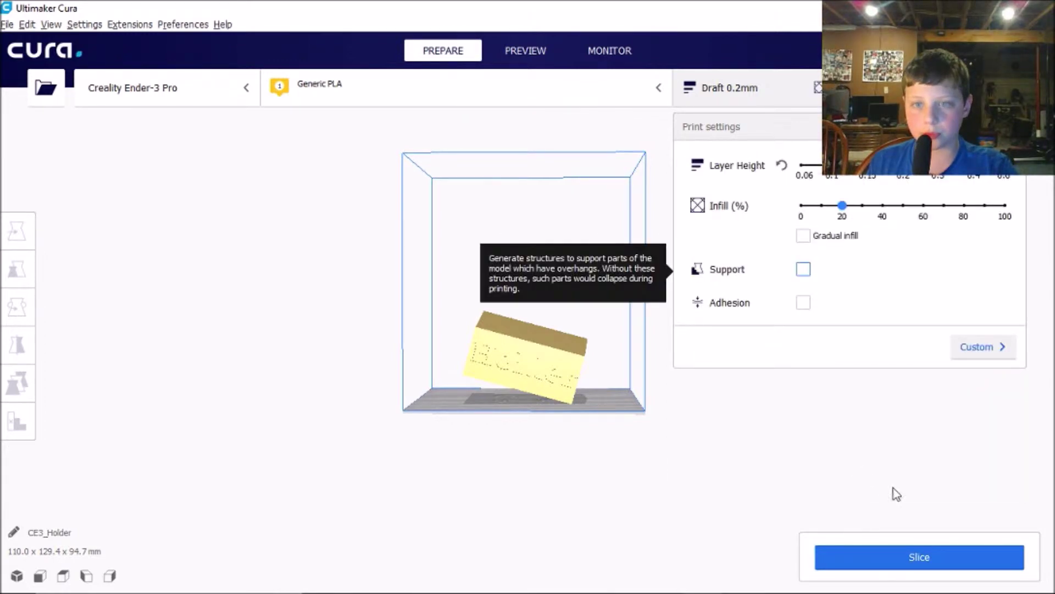
click(807, 272)
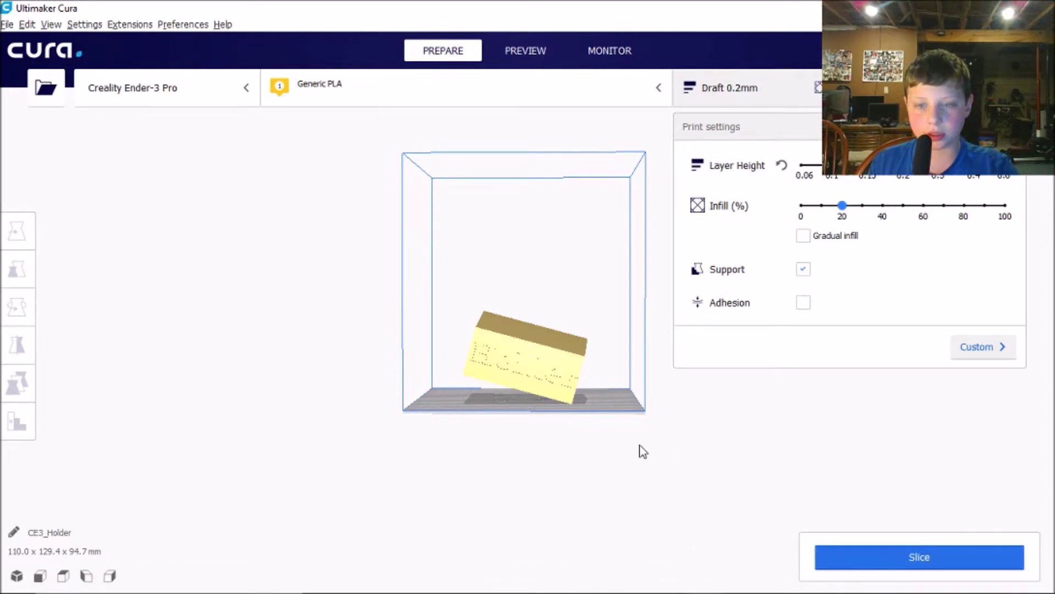
right_drag(643, 451, 566, 352)
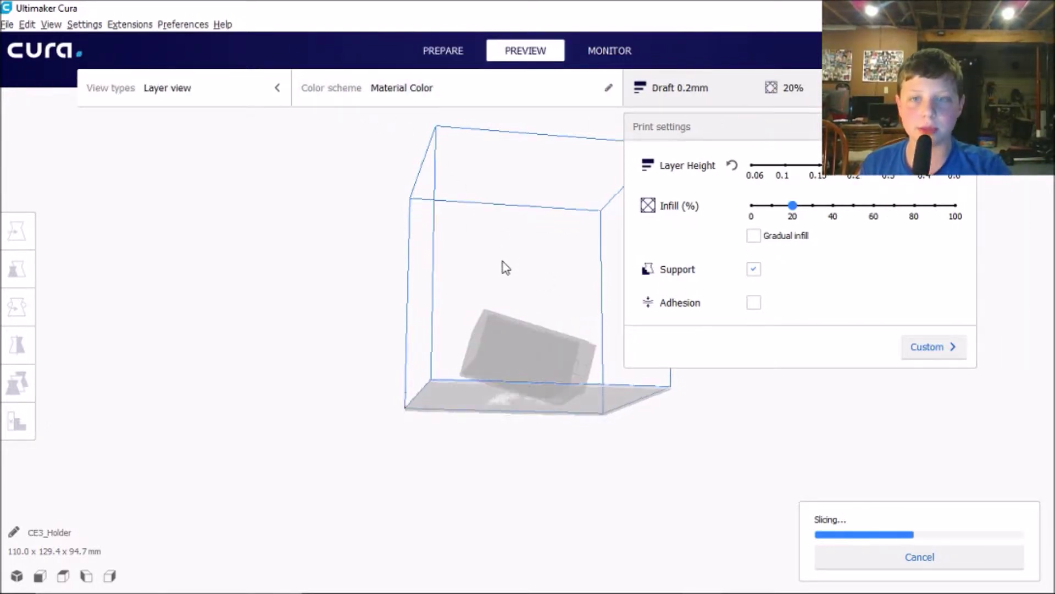
- Orbit the sliced holder (16 h 27 min, 279 g) in the layer preview, then turn Support off
right_drag(505, 268, 521, 290)
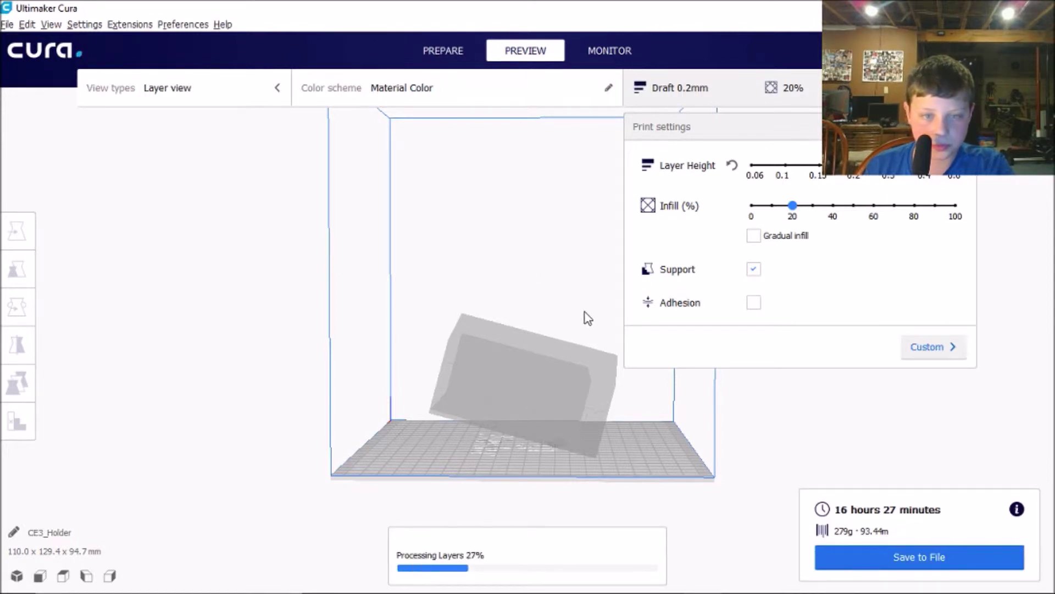
right_drag(492, 331, 499, 326)
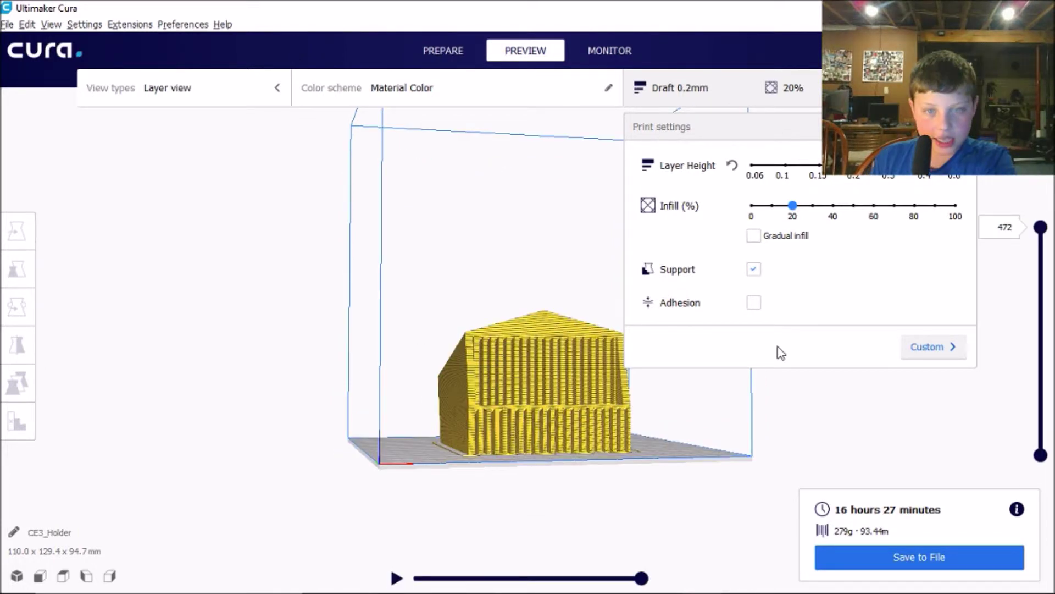
right_drag(751, 399, 758, 267)
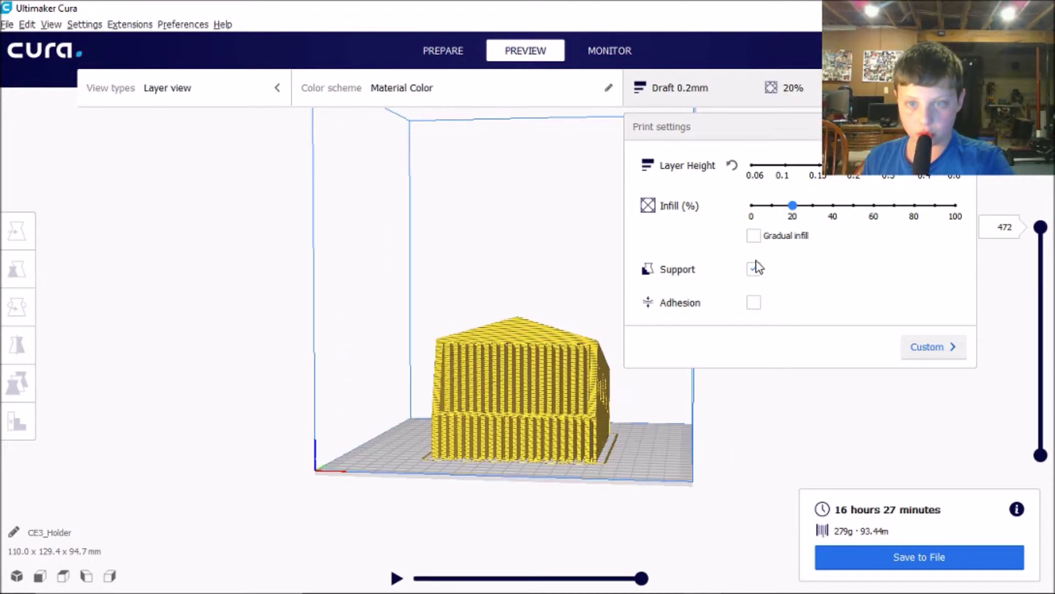
click(754, 269)
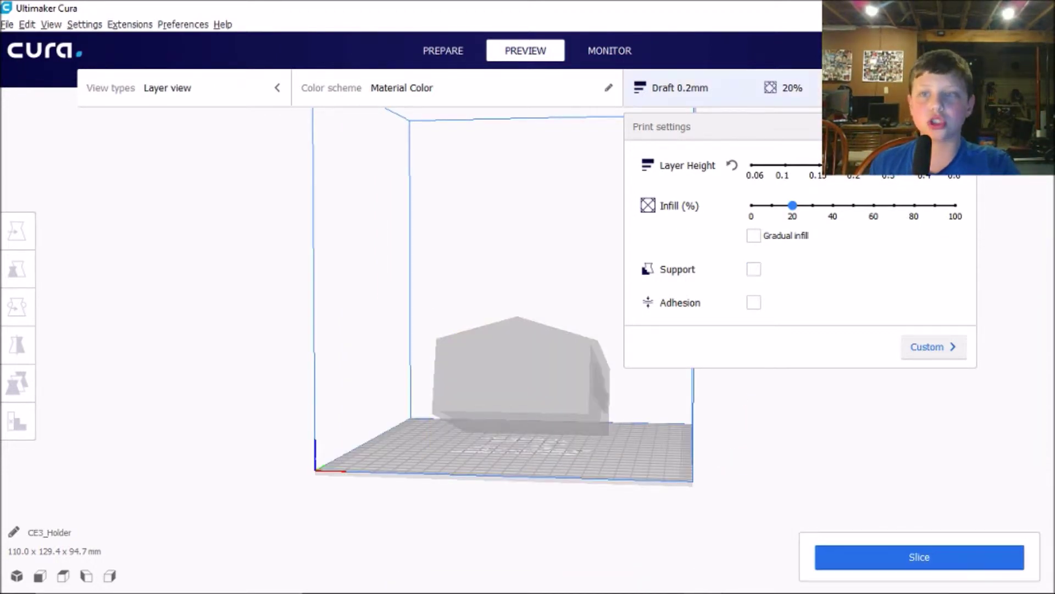
- Close print settings and scrub the support-free slice's simulation and layer slider from layer 105 down to the first layer
click(857, 88)
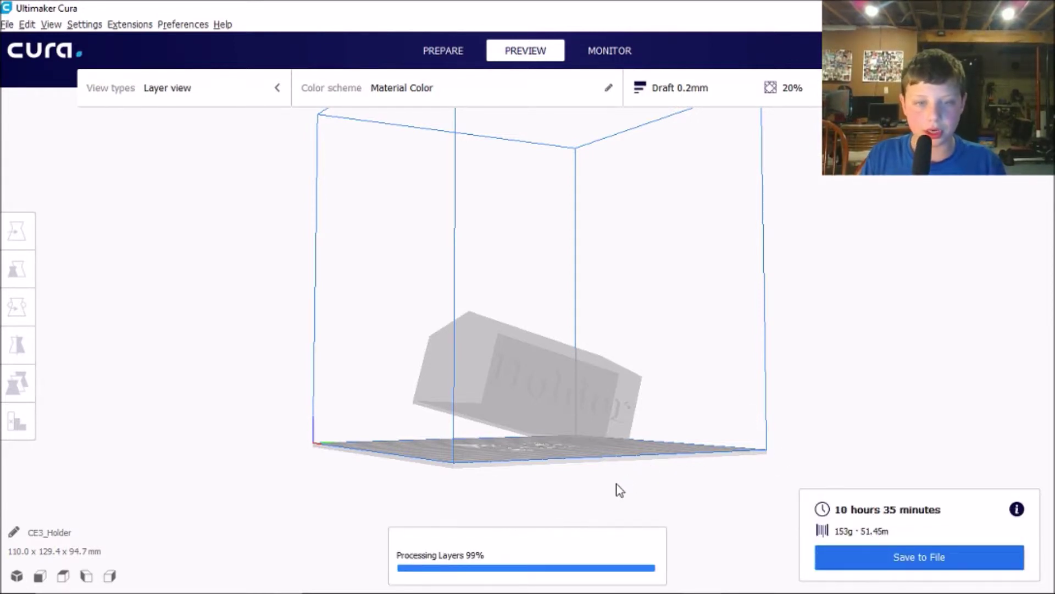
right_drag(616, 483, 691, 391)
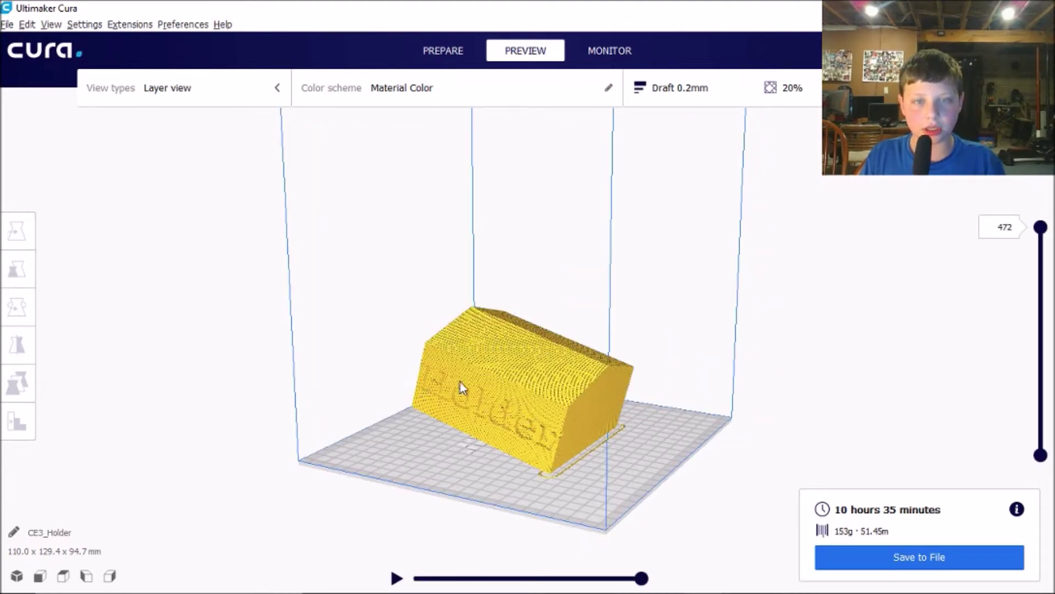
right_drag(461, 388, 599, 501)
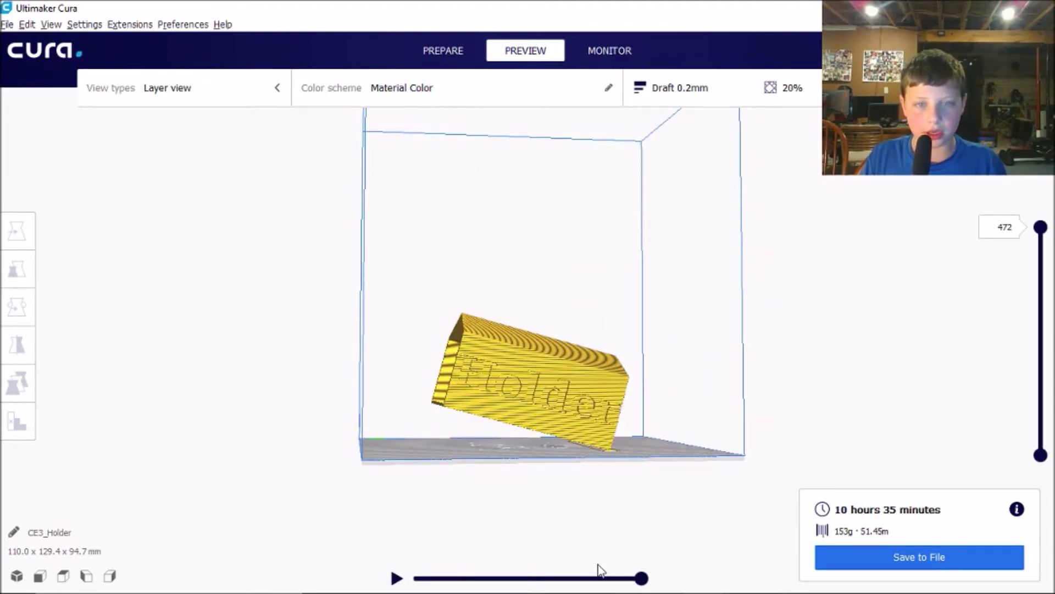
drag(598, 565, 286, 541)
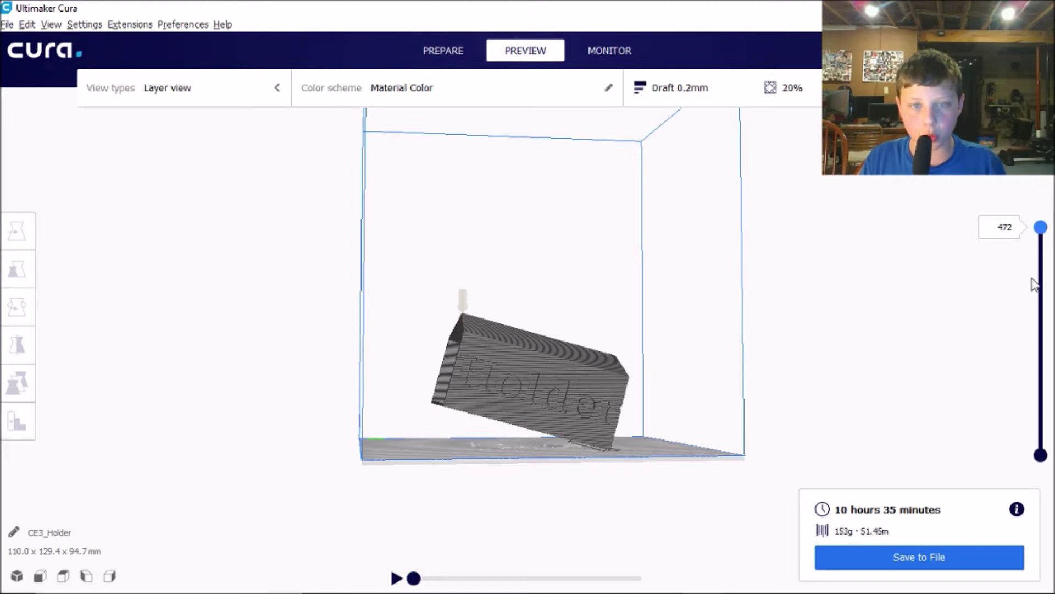
drag(1040, 227, 1040, 389)
drag(1047, 341, 1000, 473)
drag(1009, 436, 993, 233)
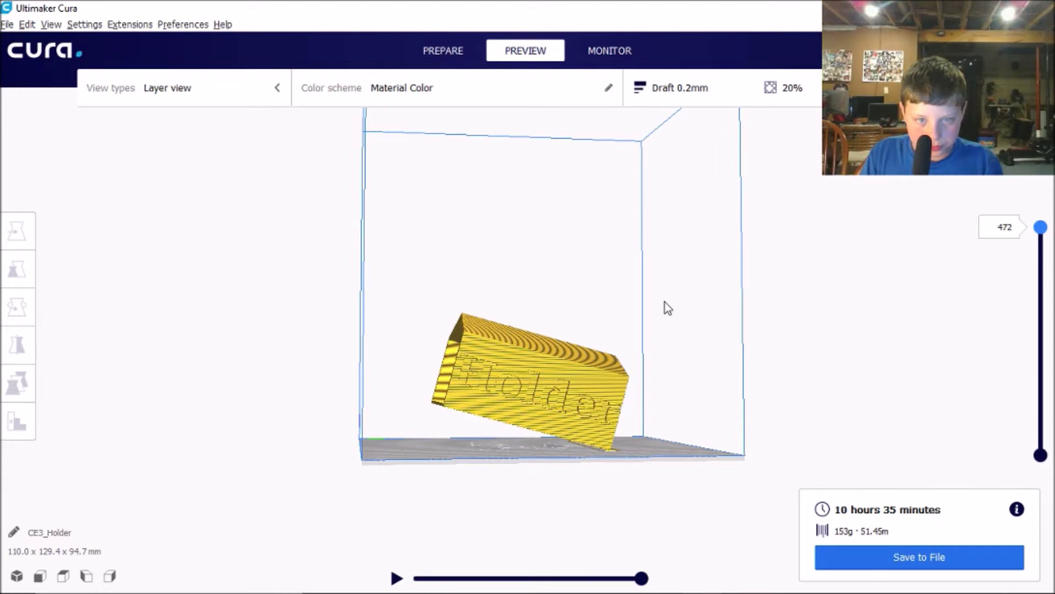
right_drag(665, 302, 800, 337)
- Delete the holder model, check the Monitor stage and printer list, then return to Prepare
click(573, 381)
key(Delete)
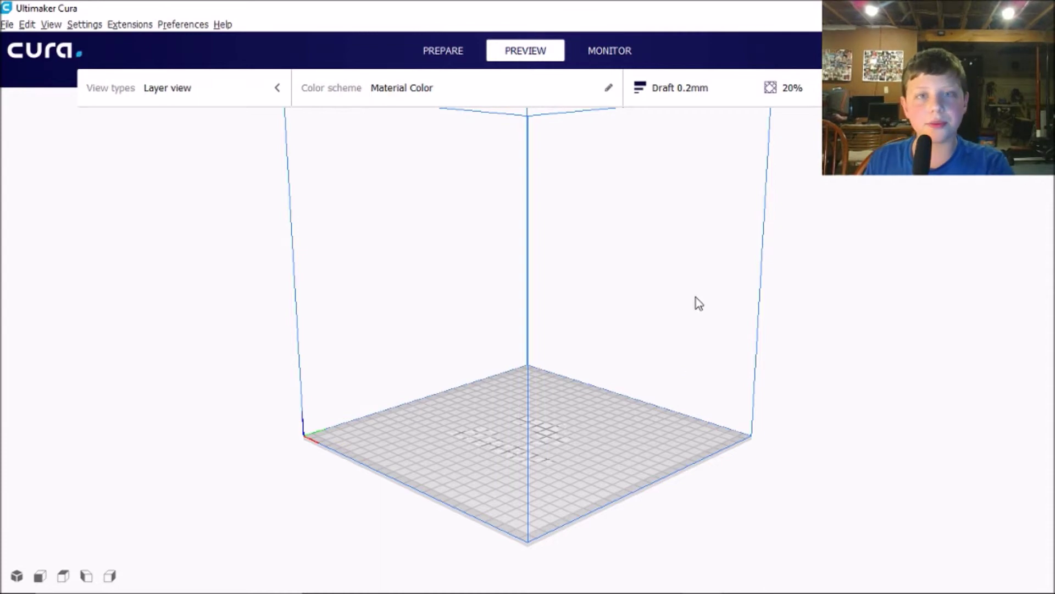
click(620, 55)
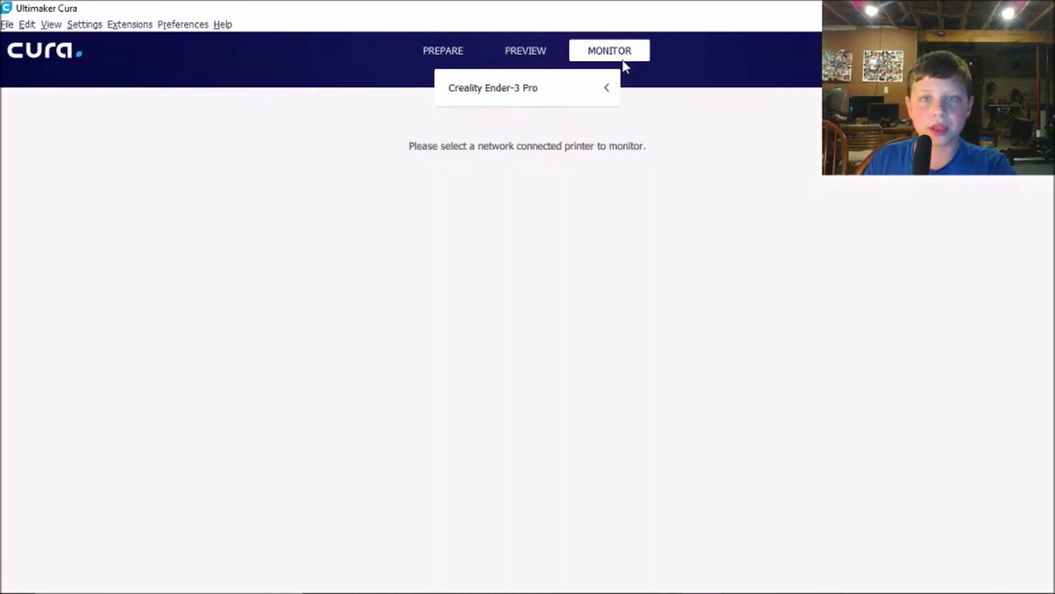
click(555, 92)
click(566, 199)
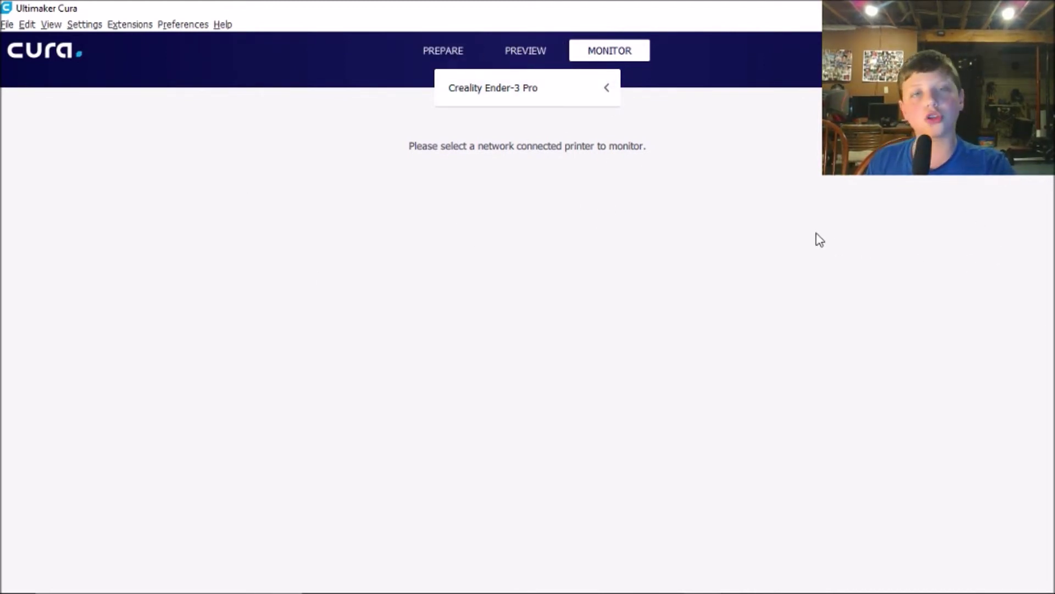
click(453, 50)
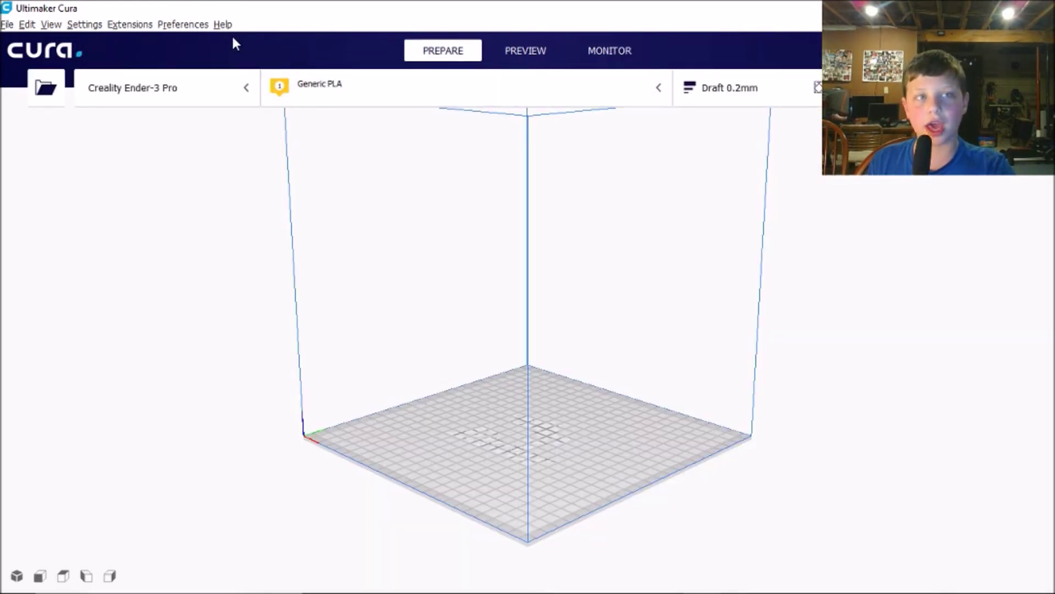
click(599, 48)
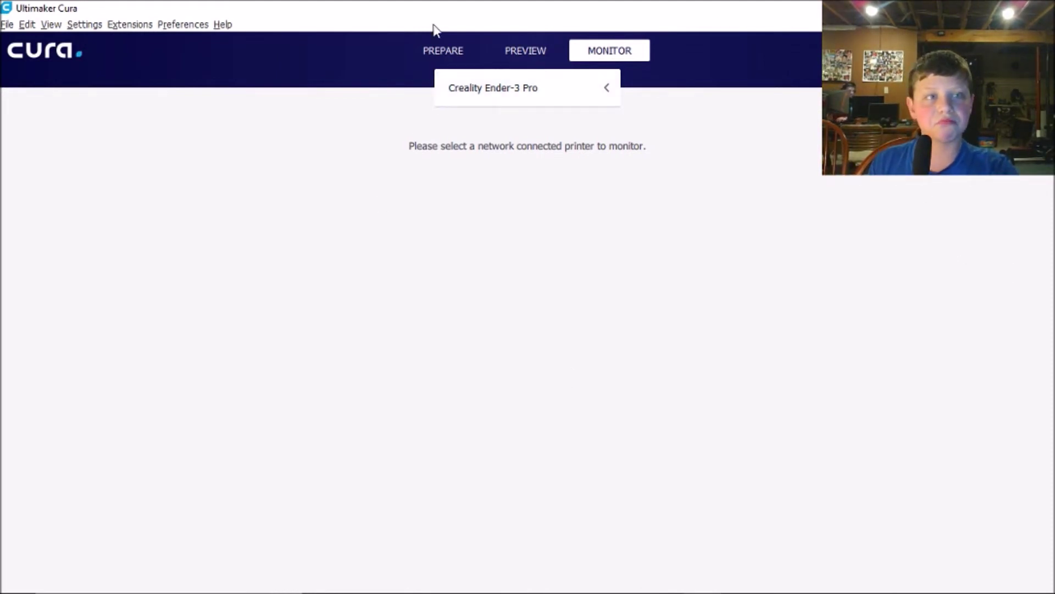
click(443, 52)
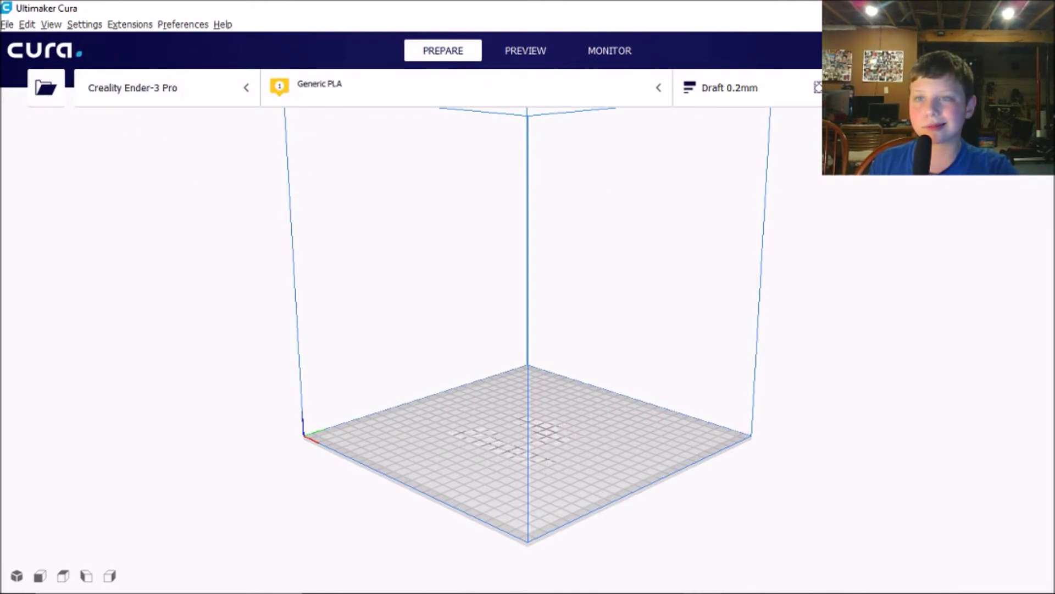
click(17, 576)
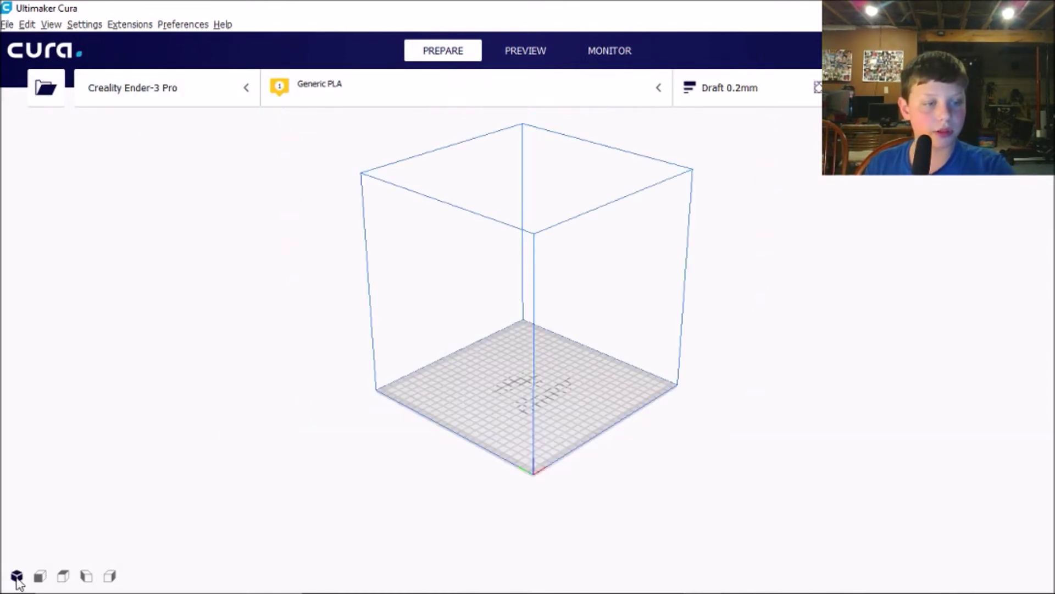
click(39, 575)
click(63, 576)
click(109, 575)
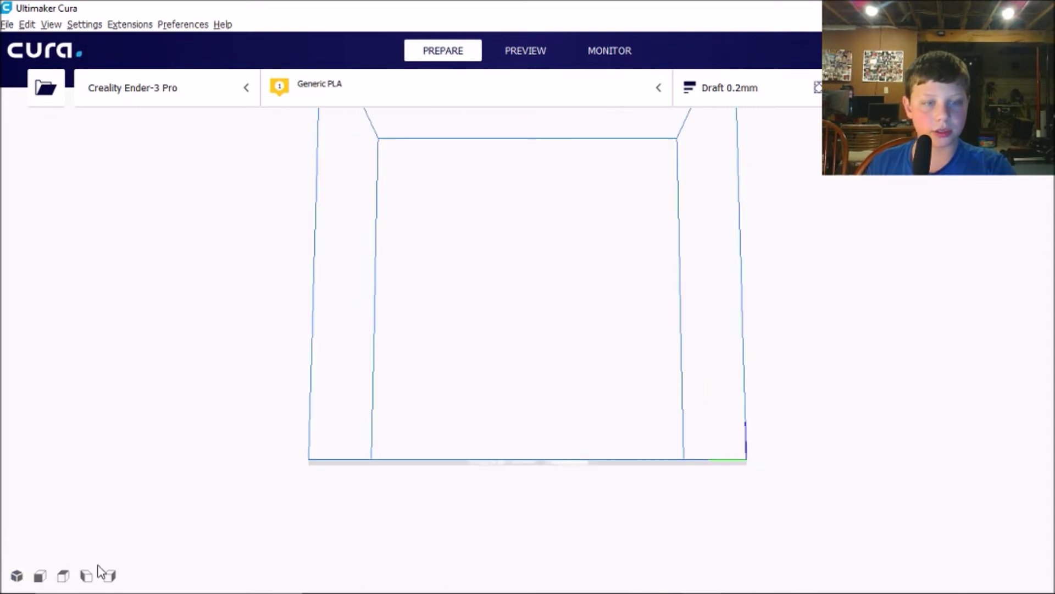
click(63, 575)
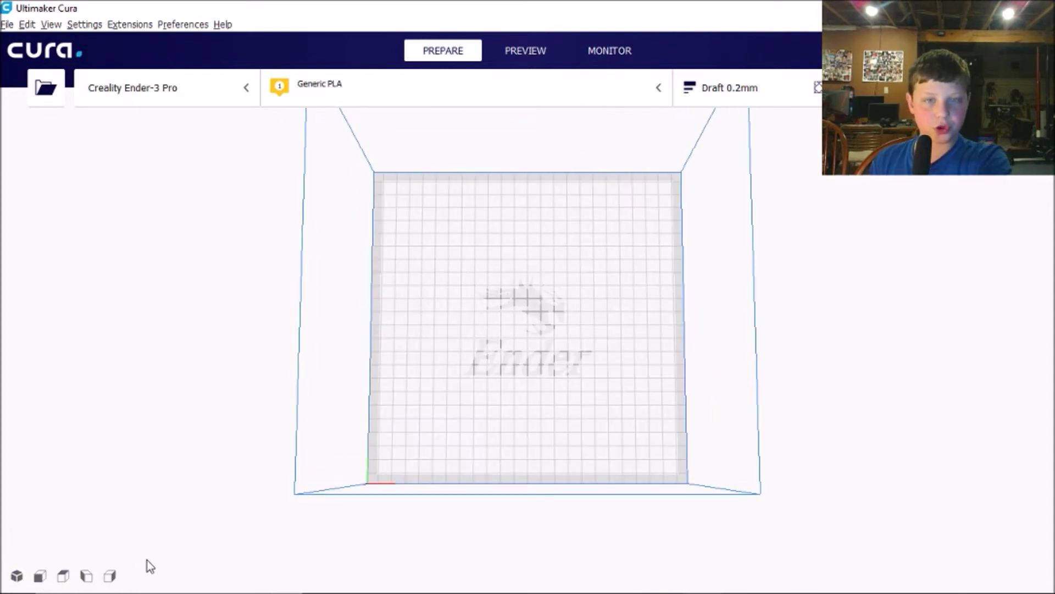
click(112, 576)
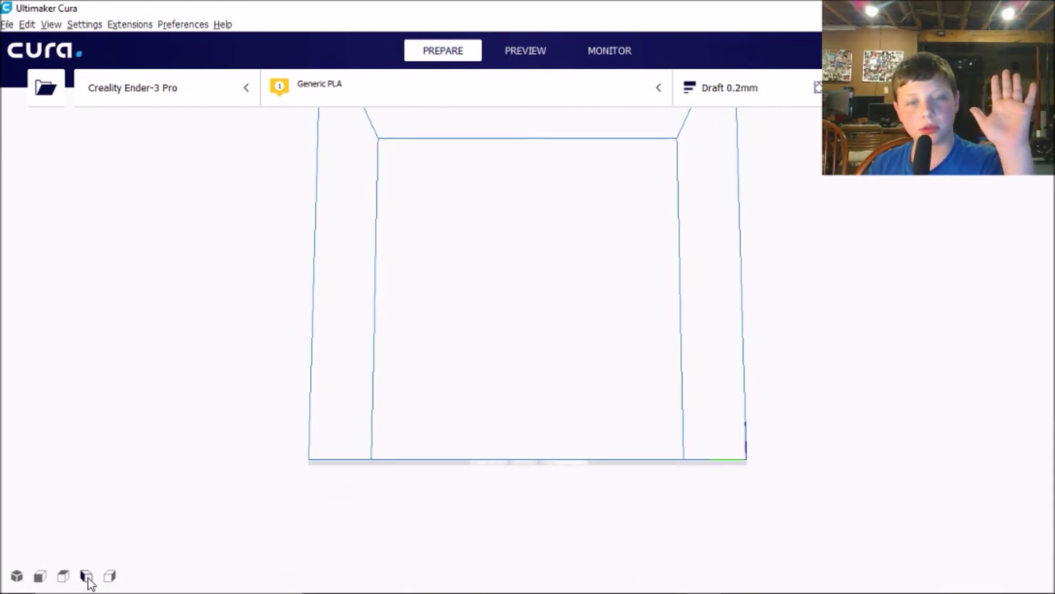
click(43, 575)
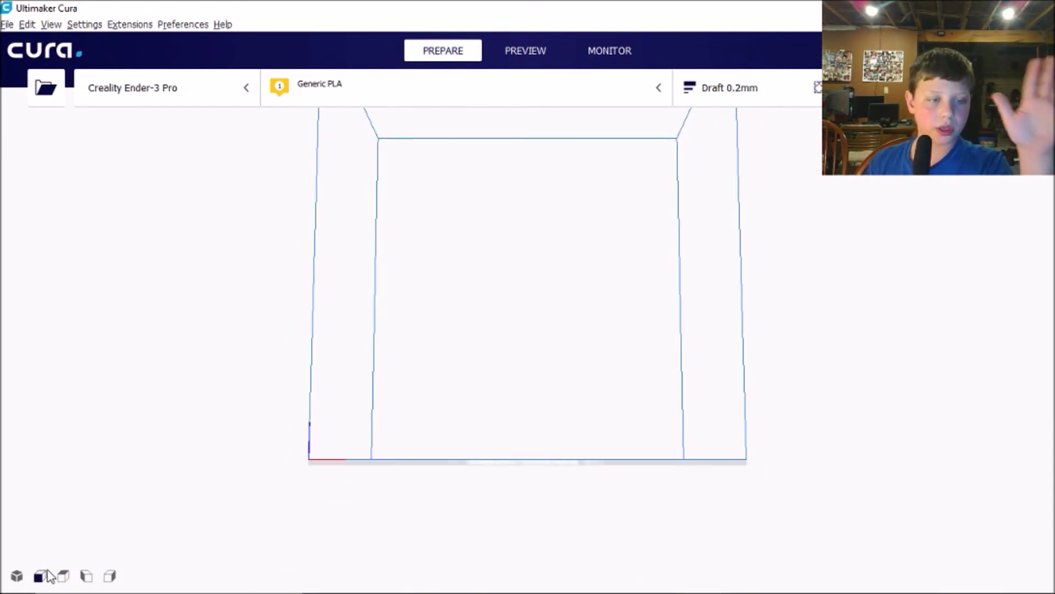
click(17, 575)
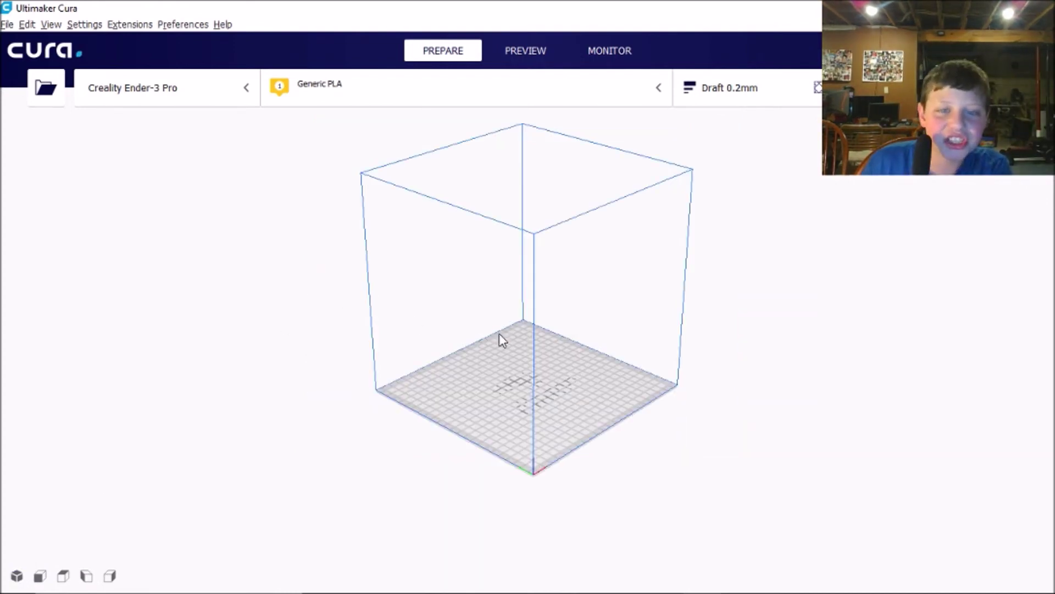
right_drag(502, 339, 627, 319)
scroll(168, 396, up, 5)
scroll(448, 356, down, 3)
mouse_move(769, 591)
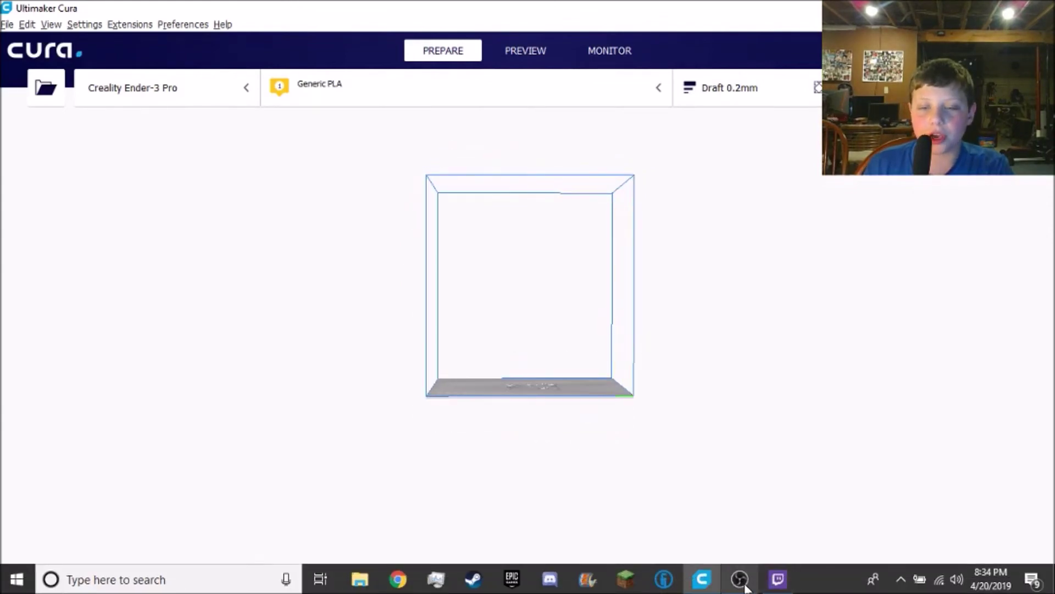